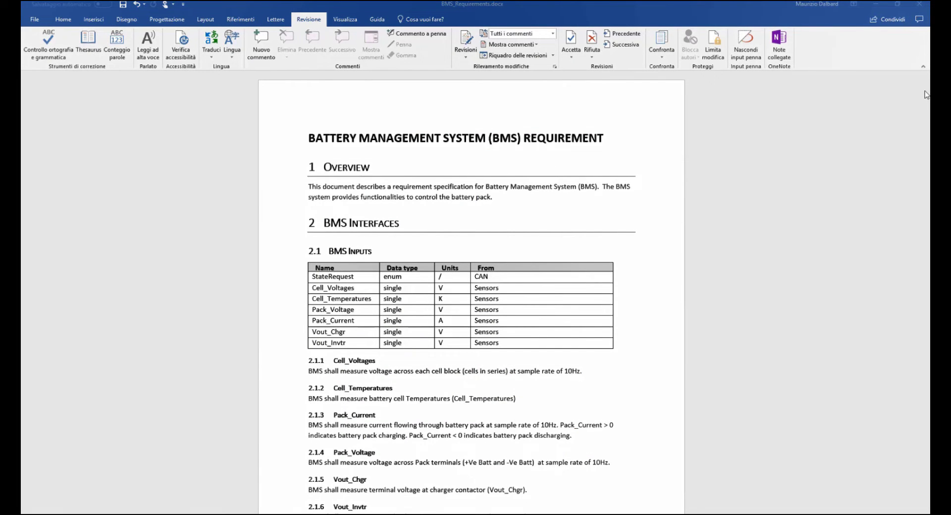
Scroll the Word requirements document down through sections 2 and 3 to the module specifications.
scroll(862, 178, down, 1)
drag(926, 116, 929, 230)
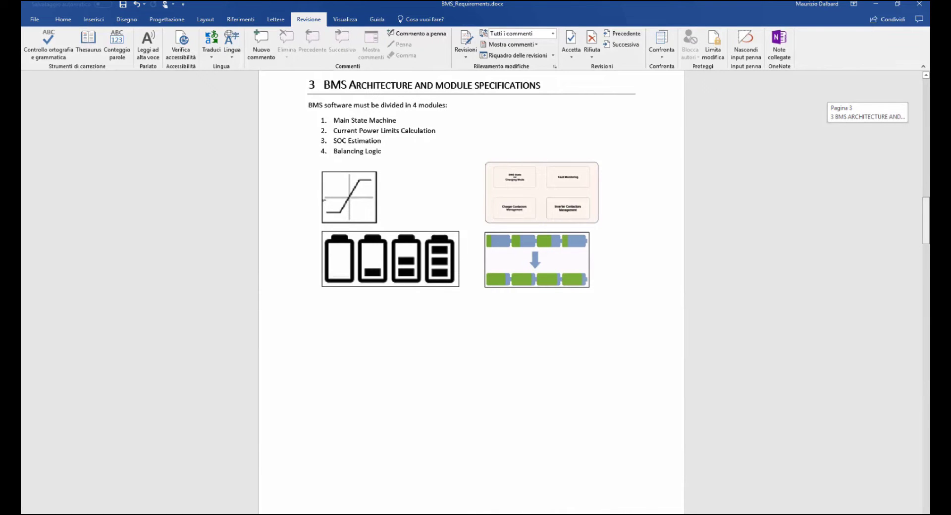
drag(929, 231, 925, 513)
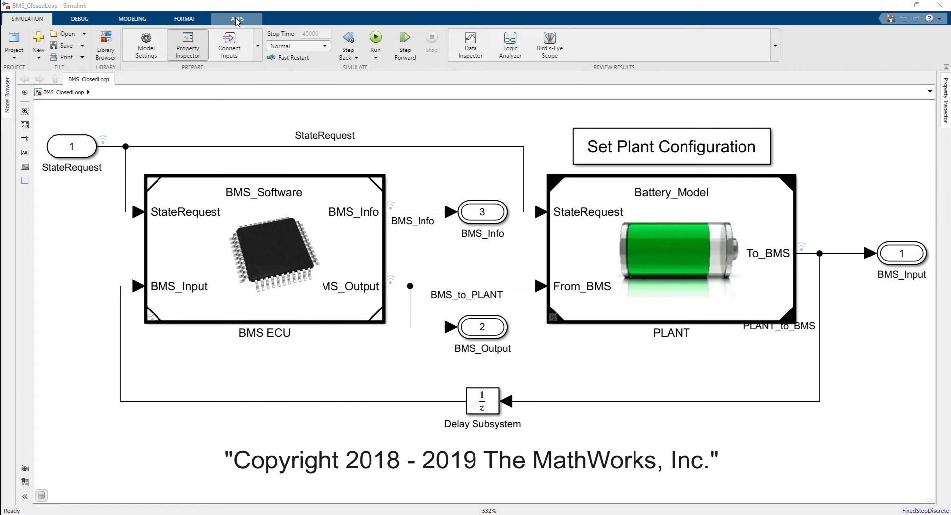
Star Requirements Manager in the apps gallery, start it for BMS_ClosedLoop, and open the Requirements Editor.
click(237, 20)
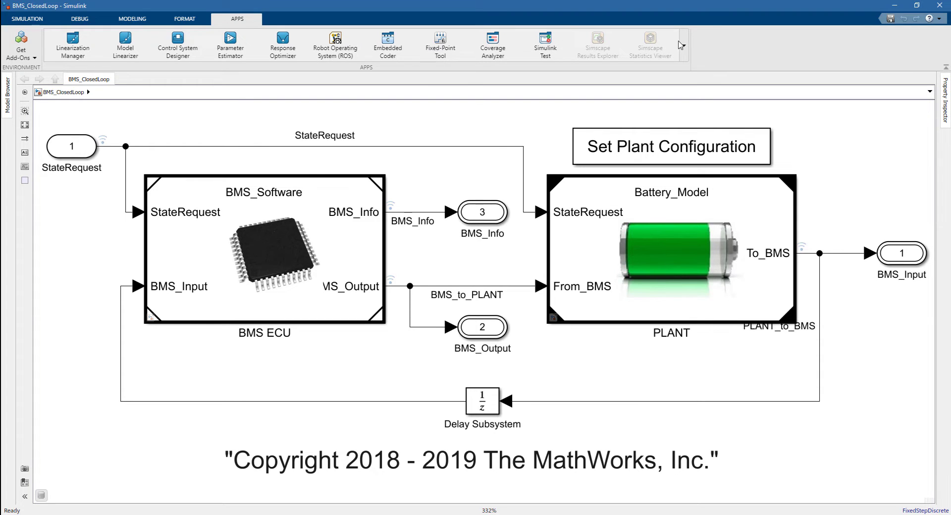
click(683, 45)
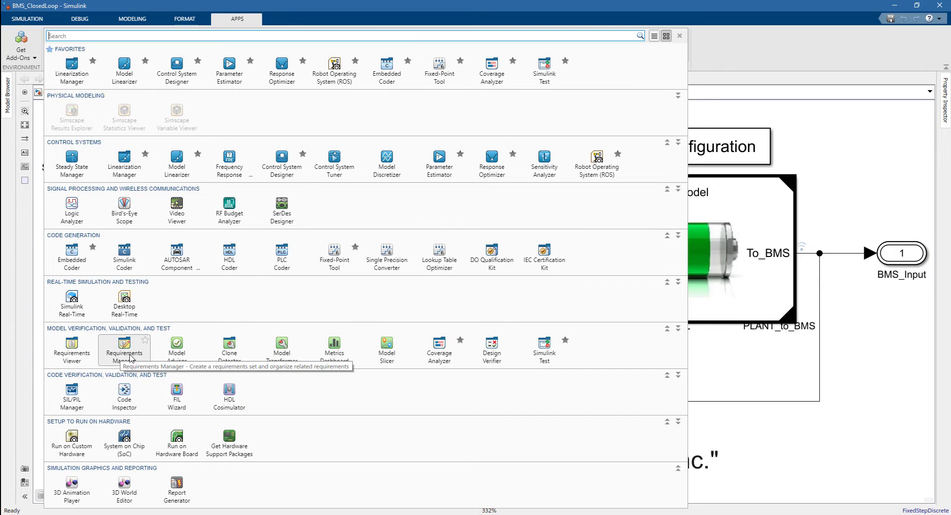
click(145, 342)
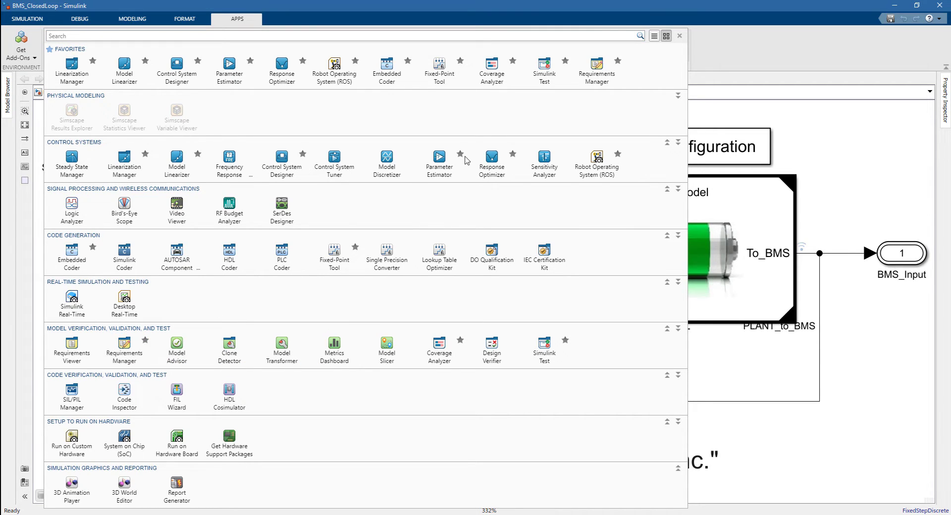
click(695, 109)
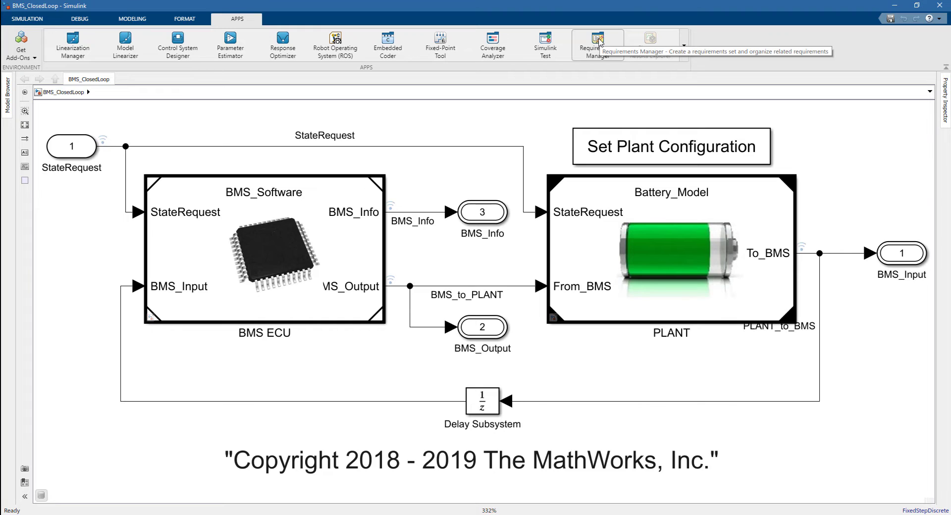
click(598, 40)
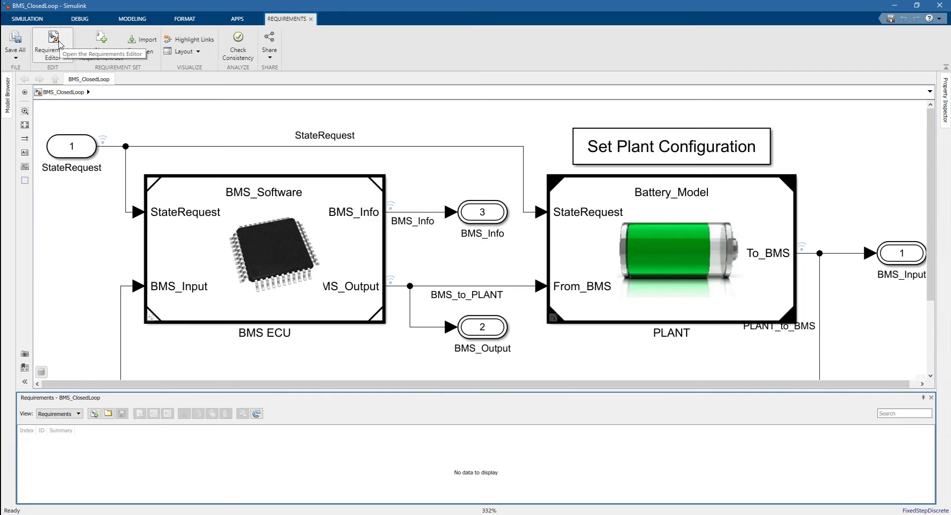
click(59, 44)
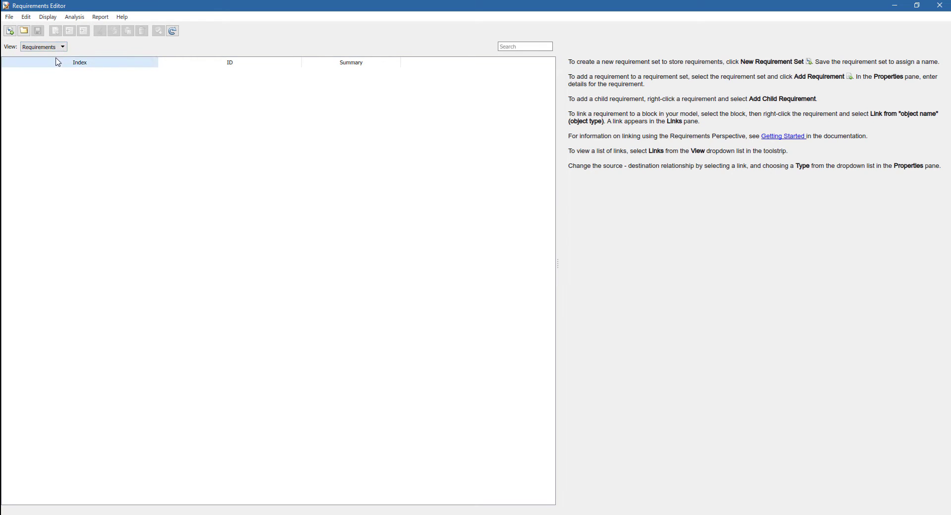
Import BMS_Requirements.docx as rich text with bookmarks into the BMS_Requirements set.
click(10, 17)
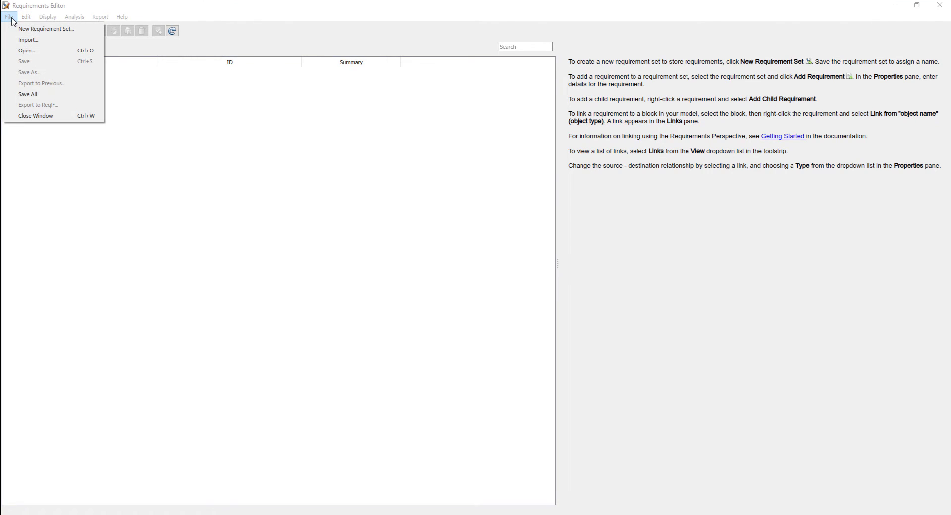
click(37, 44)
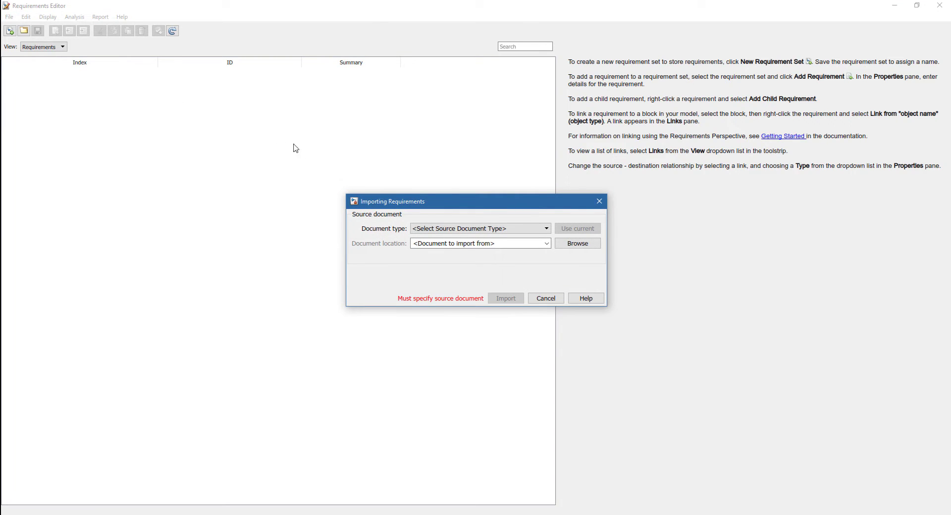
click(564, 243)
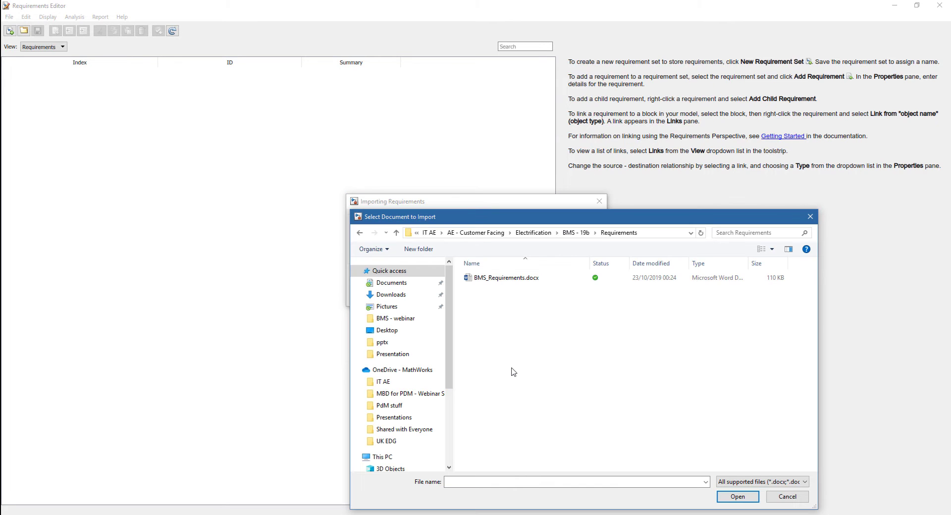
click(515, 280)
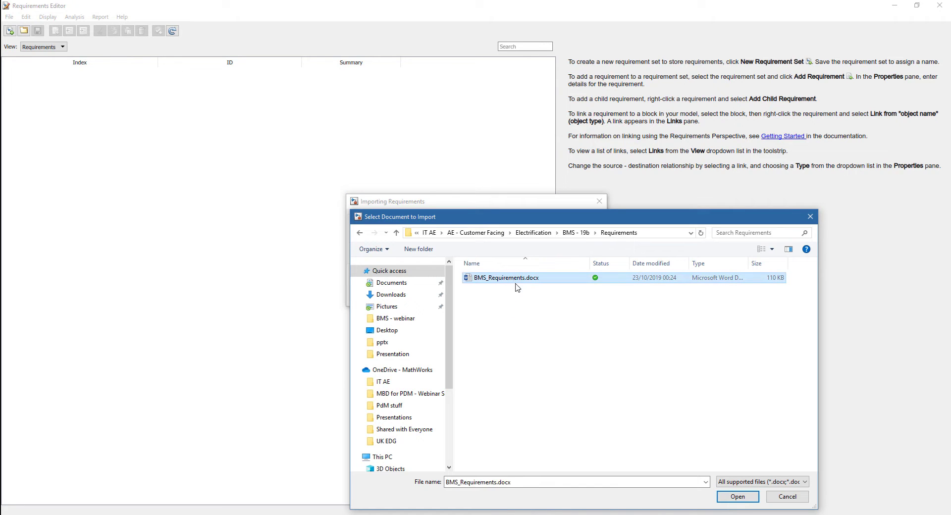
click(736, 497)
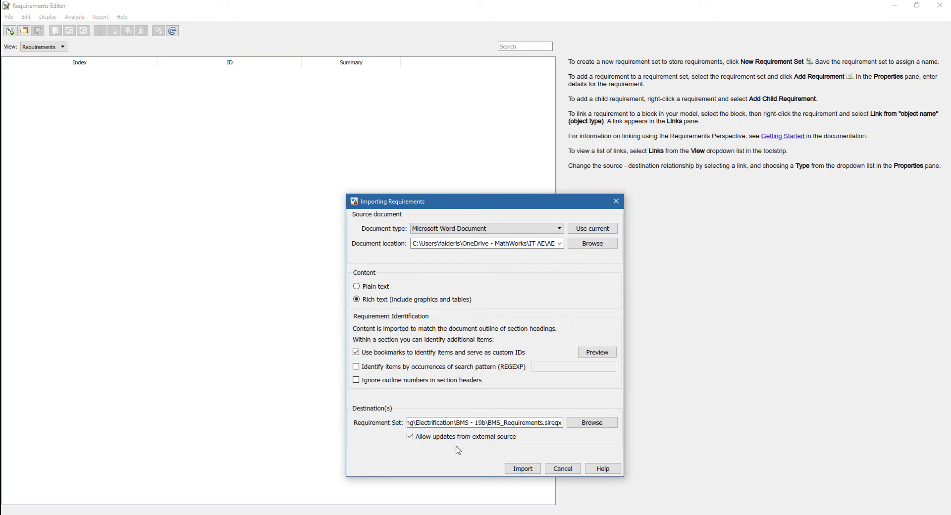
click(522, 469)
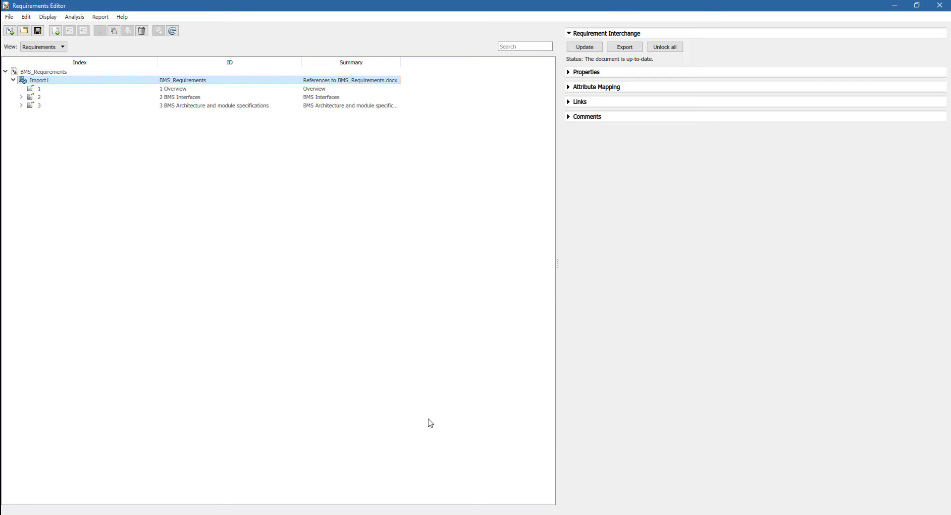
Expand all of section 2 BMS Interfaces and review the 2.1 Inputs, 2.2 Outputs and SOC requirements.
click(40, 90)
click(20, 97)
click(41, 108)
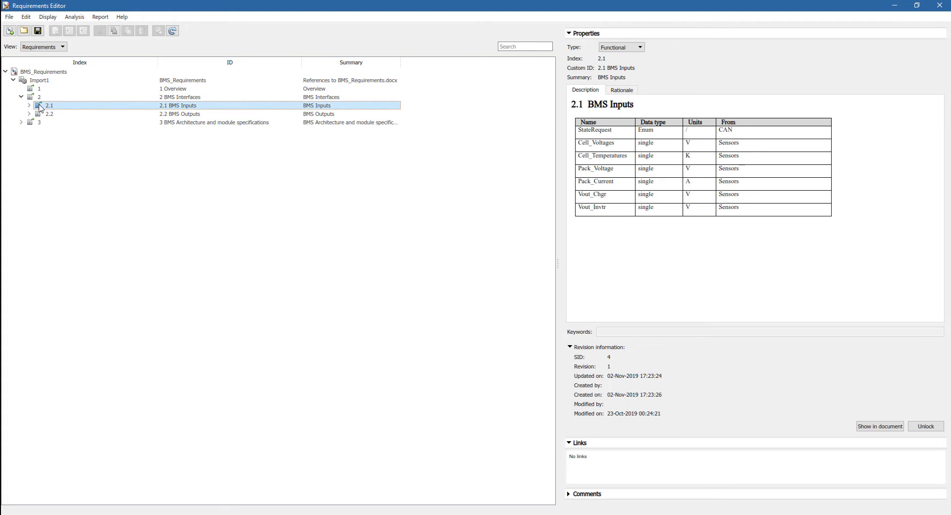
click(42, 115)
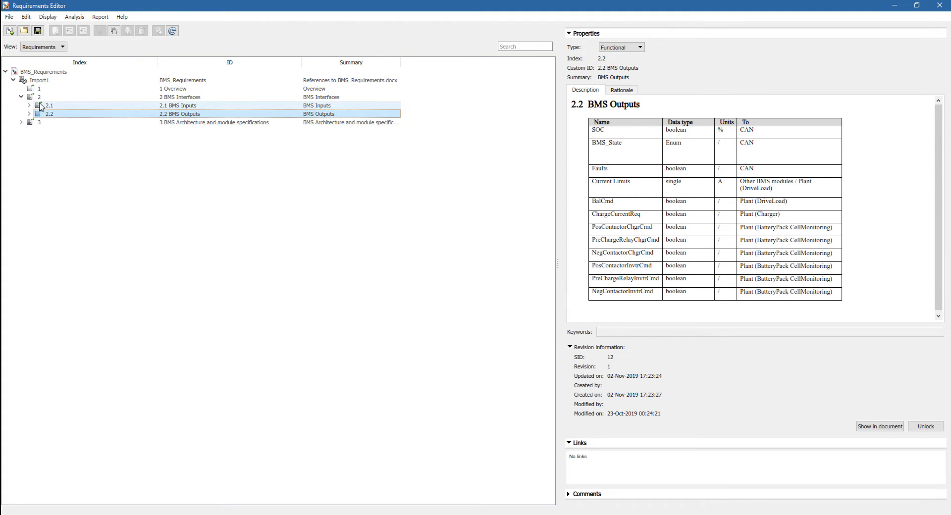
right_click(39, 98)
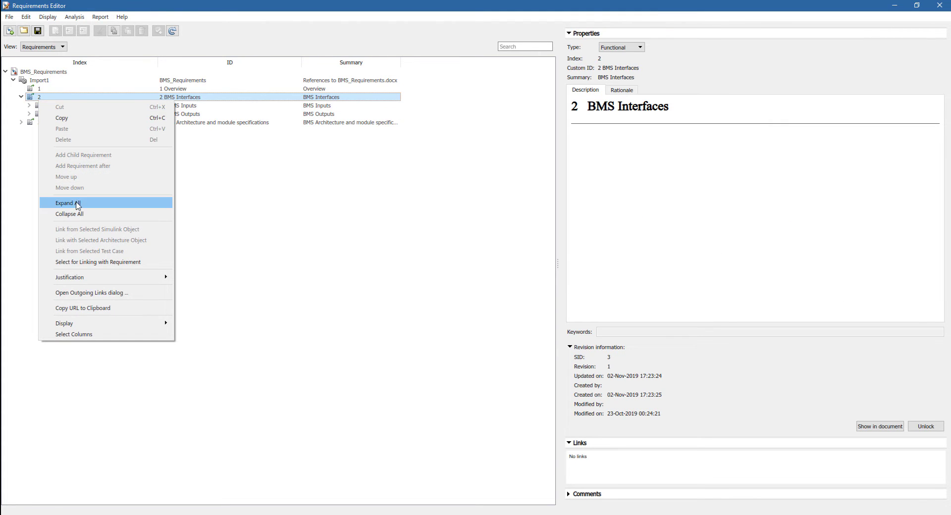
click(78, 203)
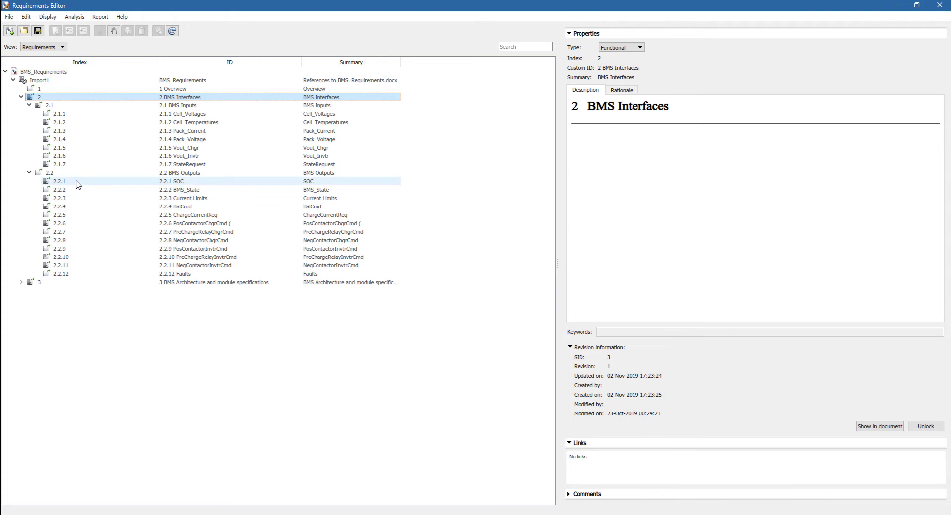
click(78, 185)
key(Down)
key(Down)
key(Down)
key(Down)
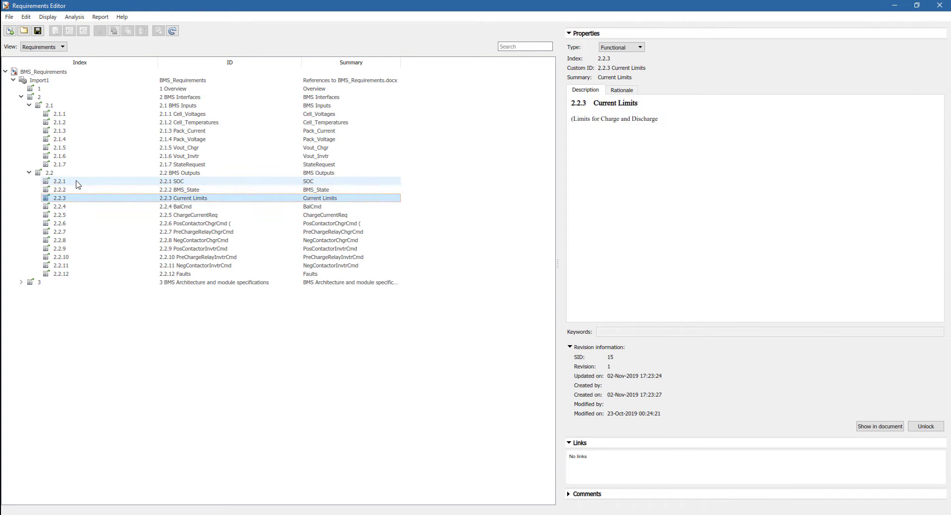
key(Down)
key(Down)
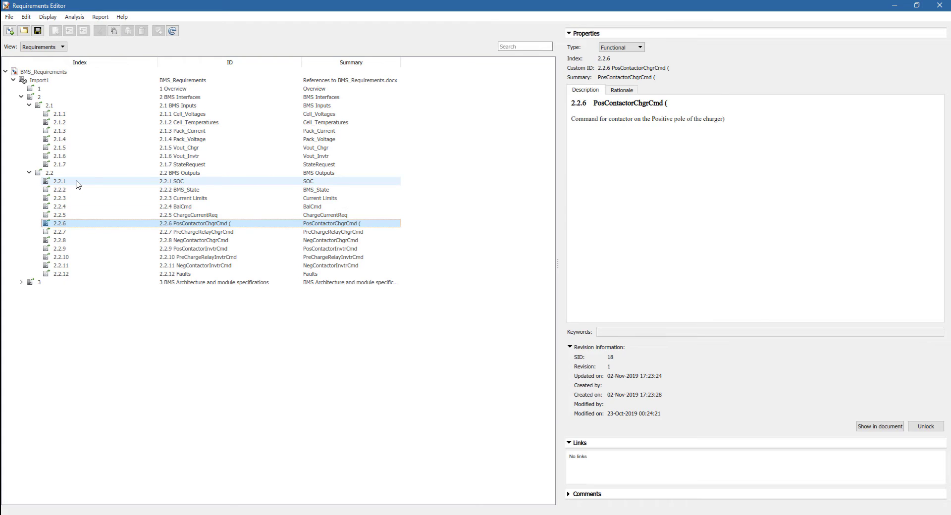
Expand all of section 3 BMS Architecture and scroll through its subsections.
click(21, 283)
right_click(36, 283)
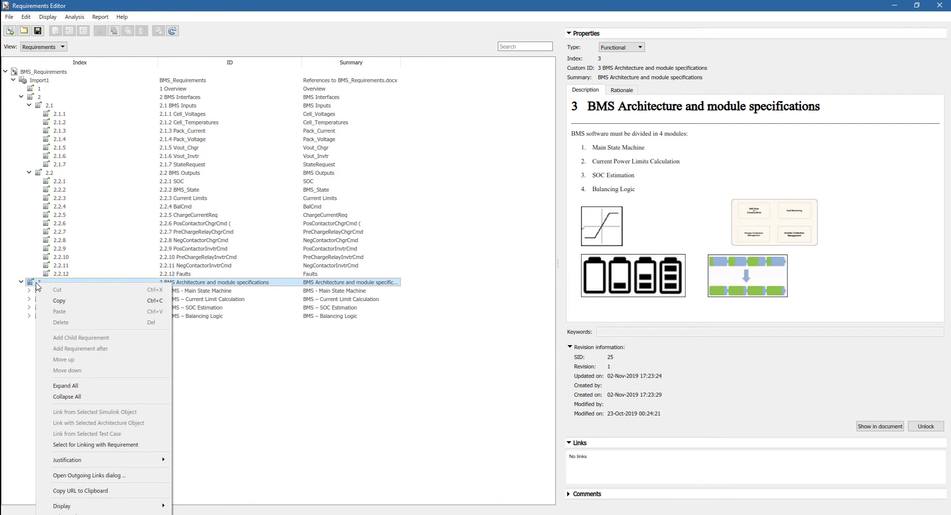
click(65, 385)
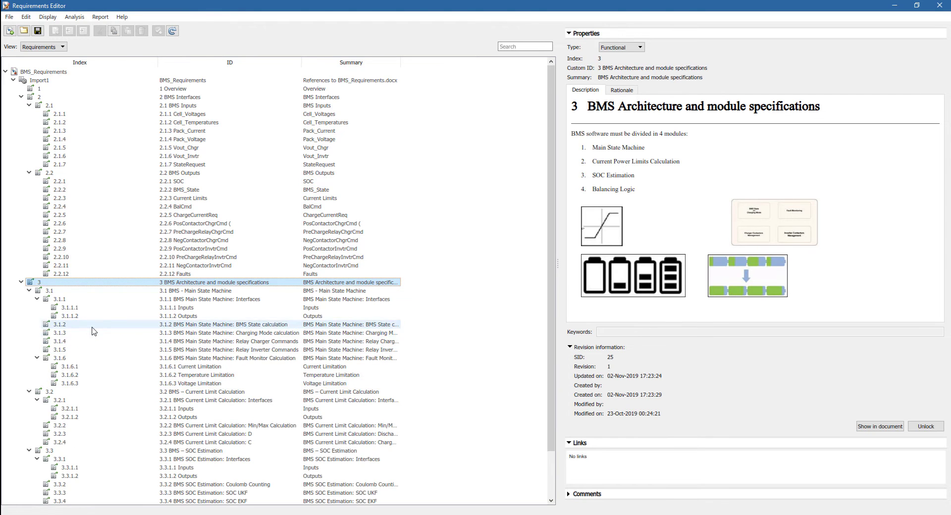
scroll(94, 331, down, 2)
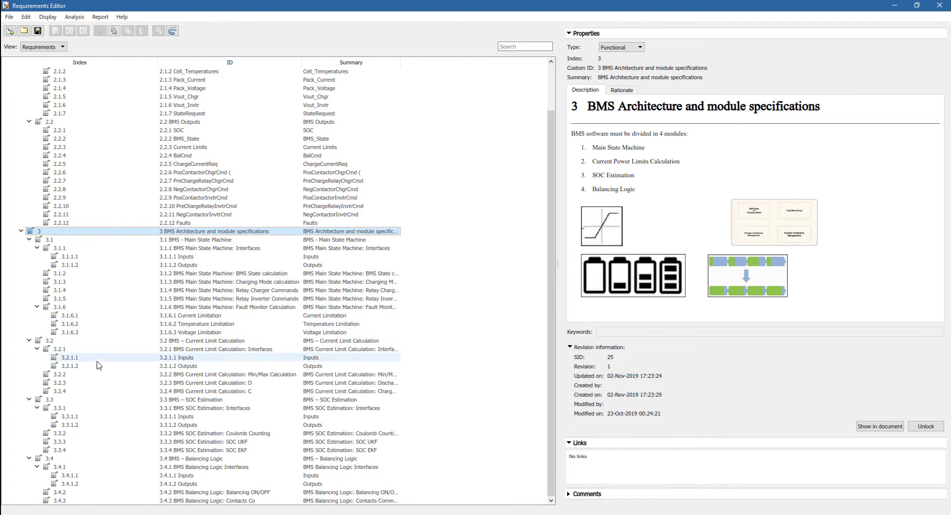
scroll(99, 375, up, 2)
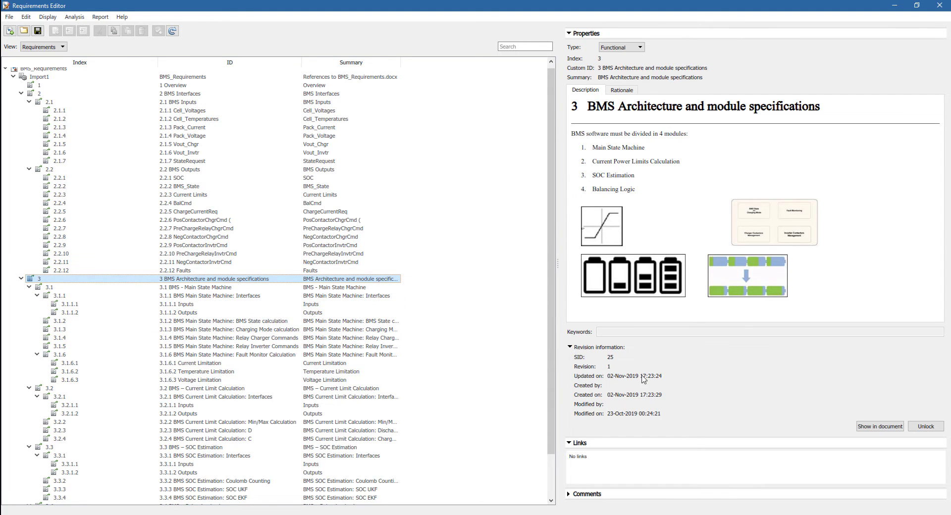
Show section 3 in Word, append bold red '- MODIFIED' to SOC Estimation, then save and close.
click(880, 426)
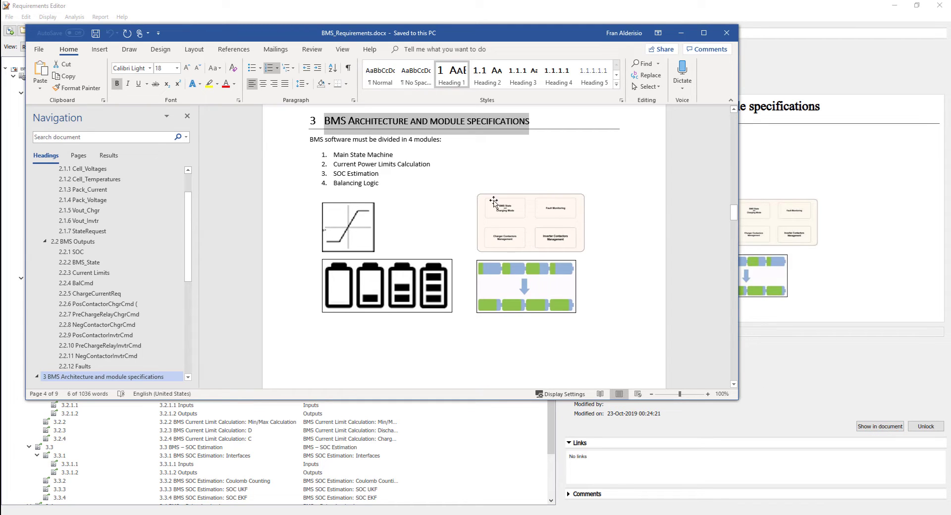
click(385, 174)
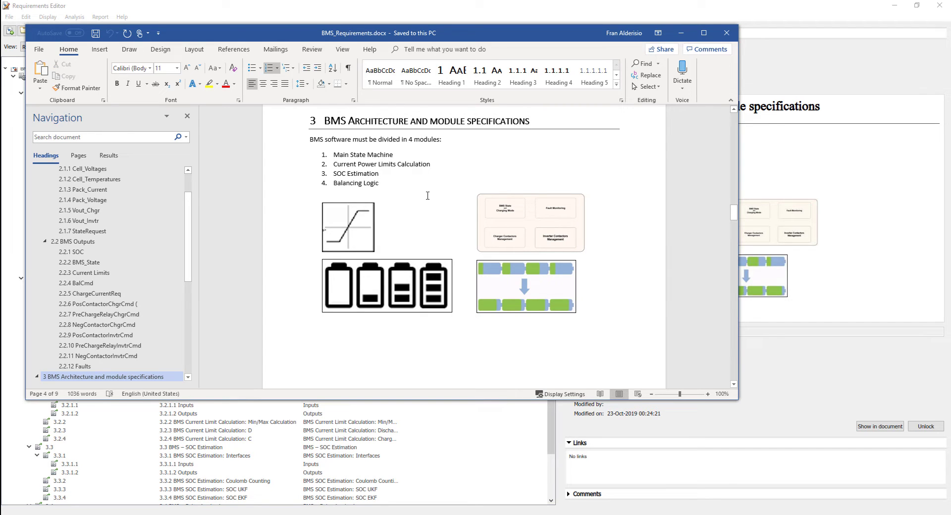
text(- MODIFI)
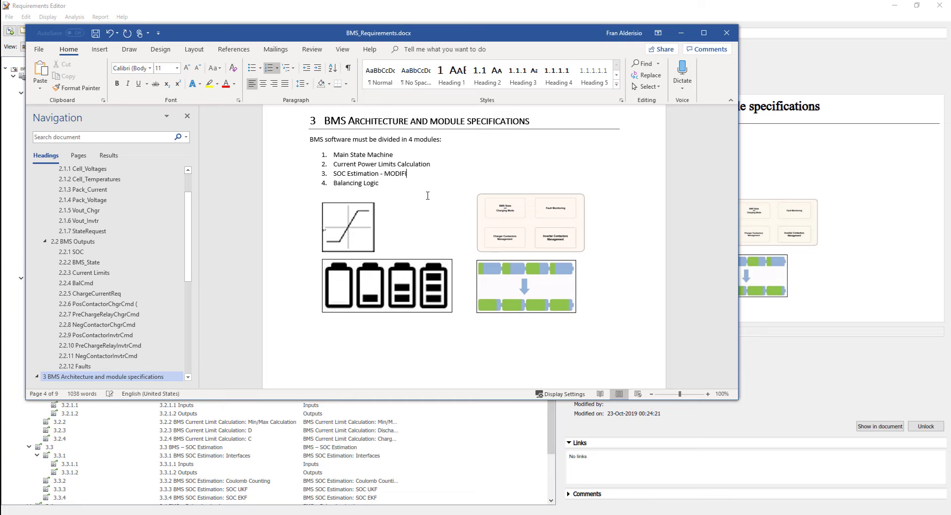
key(shift+Left)
key(shift+Left)
key(shift+Left)
key(shift+Left)
key(shift+Left)
key(ctrl+b)
click(225, 83)
key(Home)
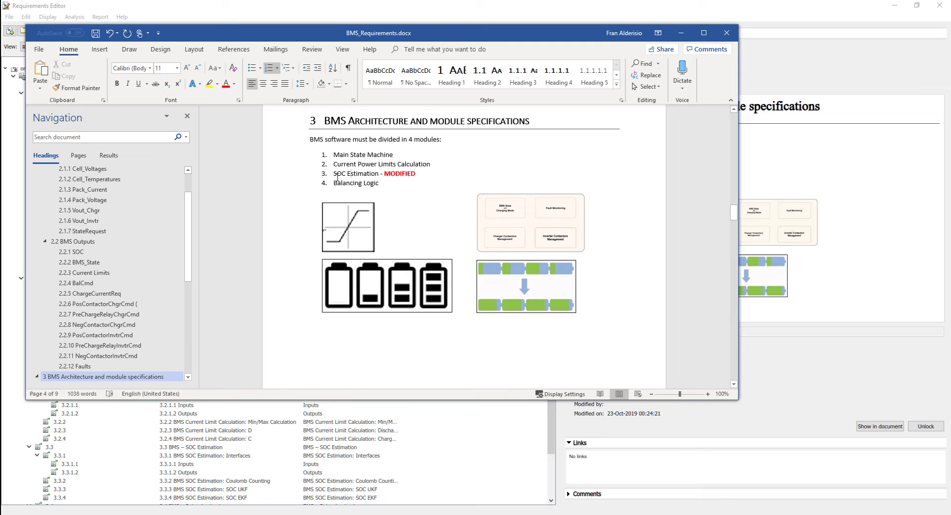
click(96, 33)
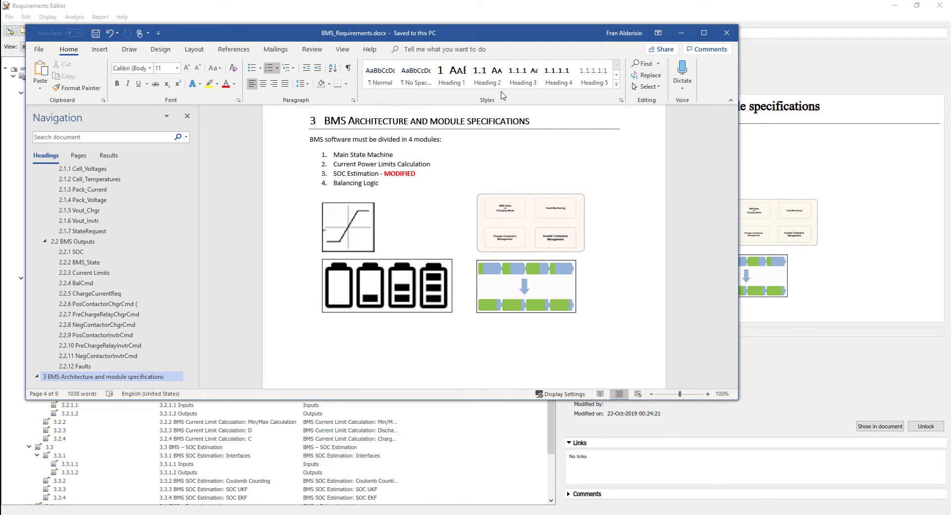
click(719, 37)
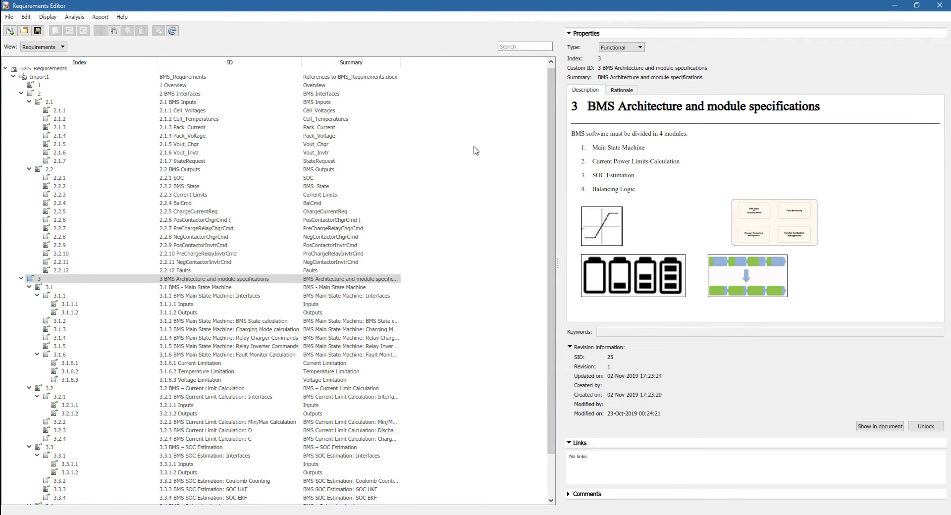
Update Import1 from the modified BMS_Requirements.docx, then collapse the BMS_Requirements tree.
scroll(345, 183, up, 1)
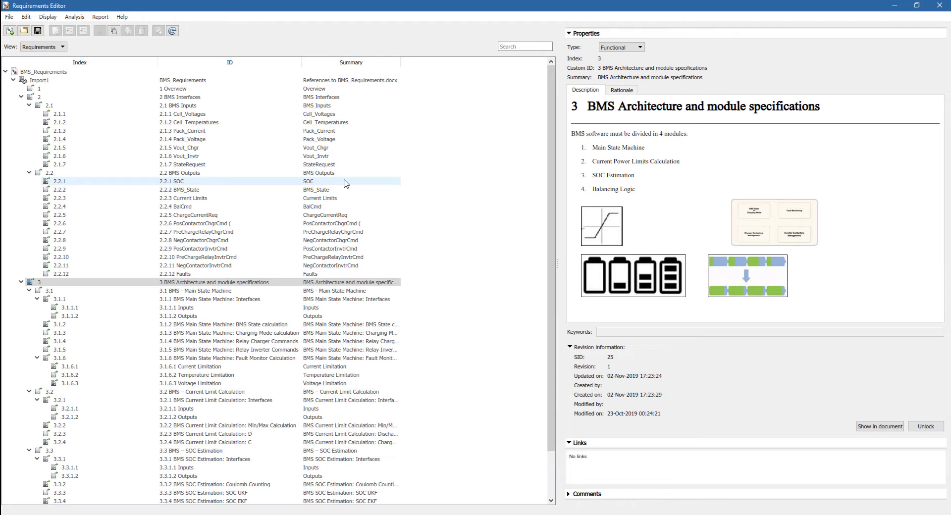
click(32, 81)
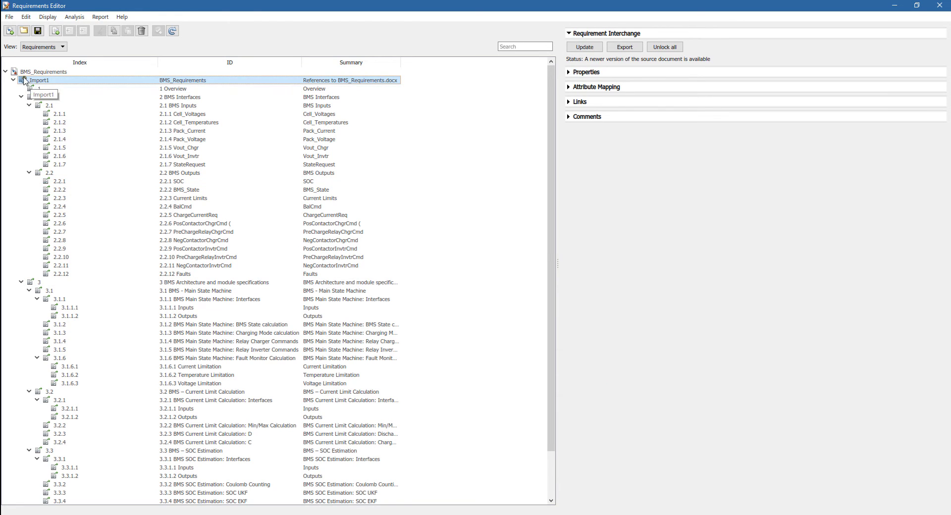
mouse_move(24, 81)
mouse_down()
mouse_move(54, 95)
mouse_move(35, 74)
mouse_move(31, 82)
mouse_up()
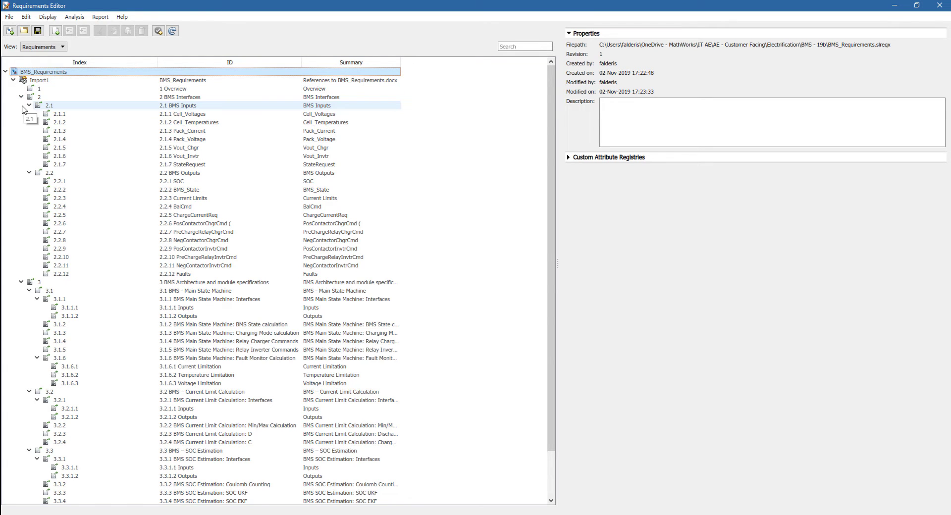
click(39, 82)
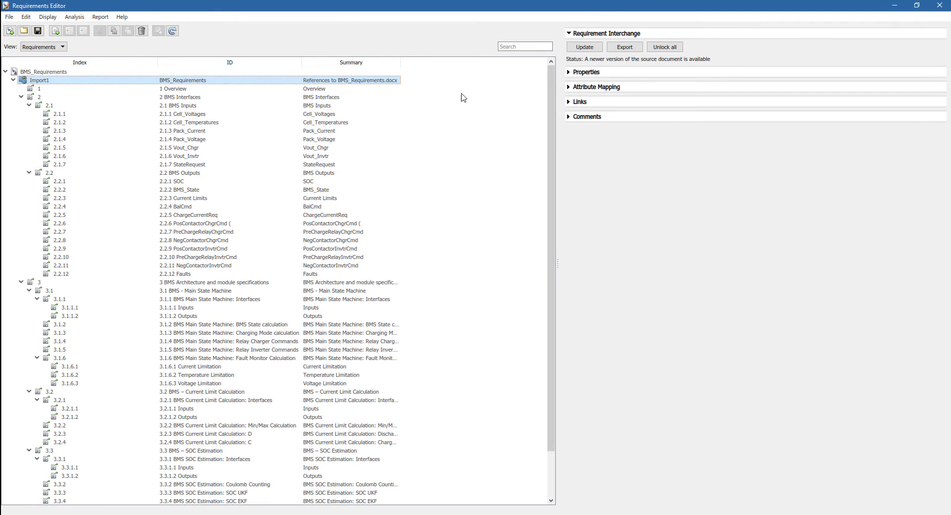
click(583, 47)
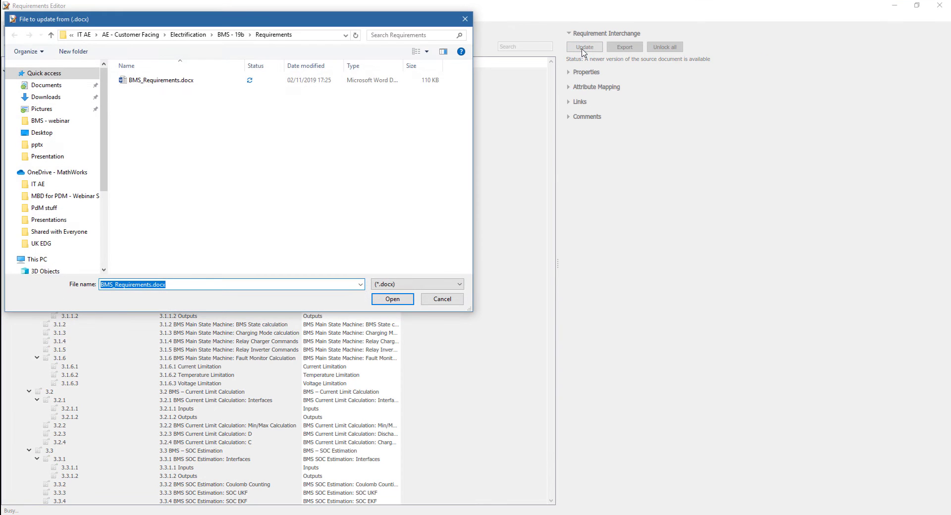
click(408, 300)
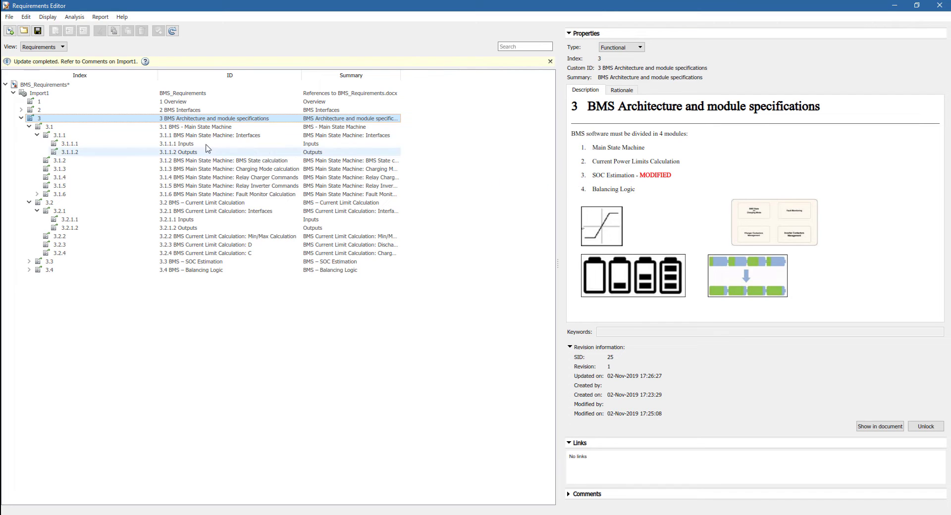
click(6, 85)
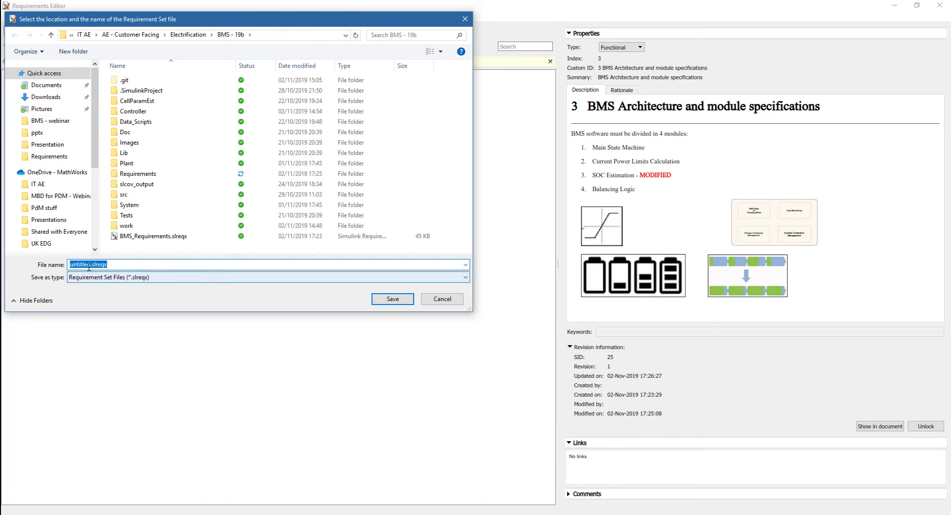
Save the new requirement set as StateMachine_Requirements.
text(State)
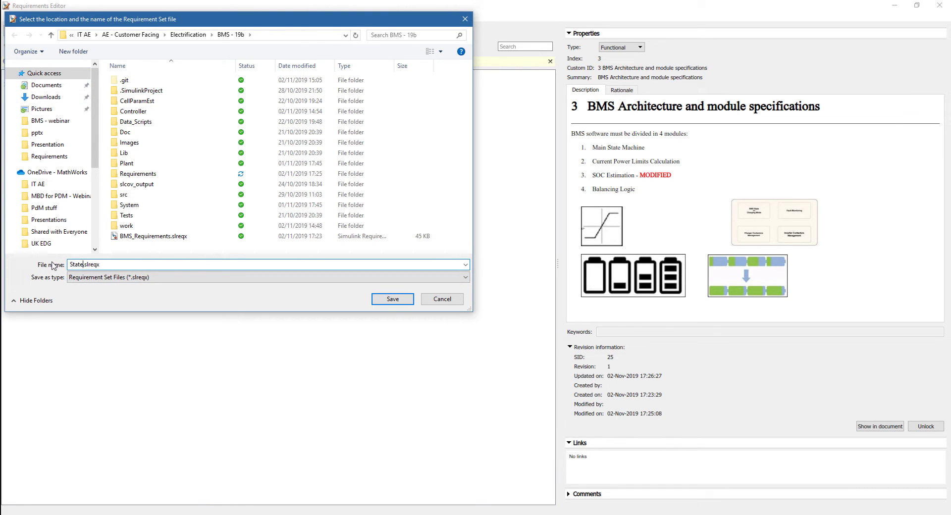
text(Machine_Requirements)
key(Return)
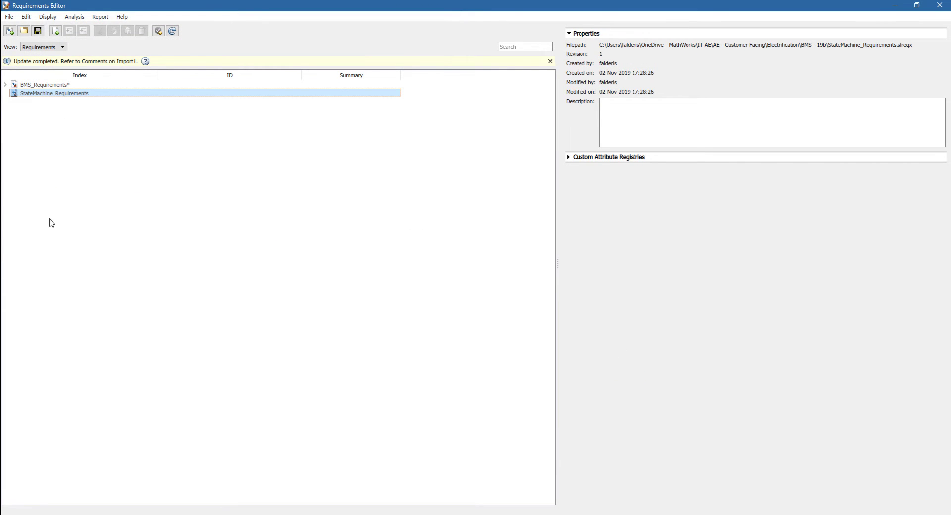
Add top-level requirements 1–3 and child requirements 3.1–3.4 under requirement 3.
click(56, 31)
click(56, 31)
click(58, 34)
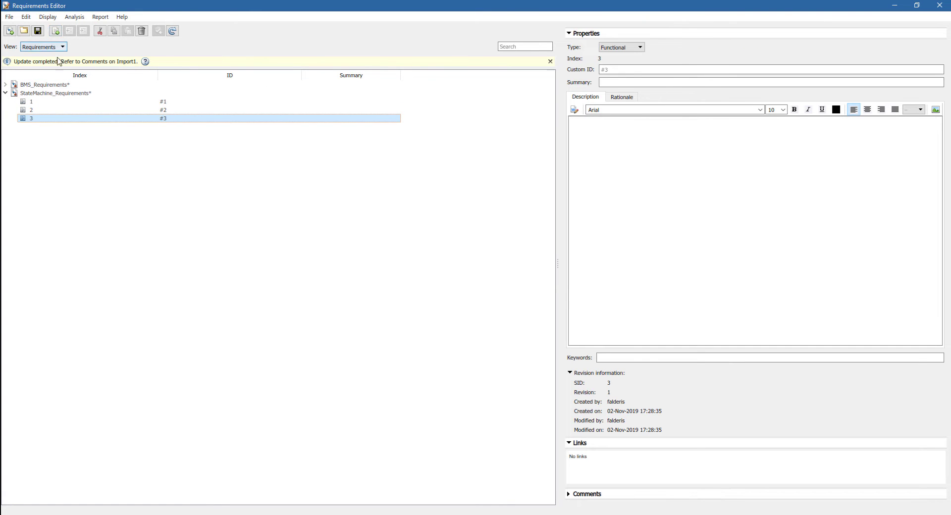
right_click(53, 119)
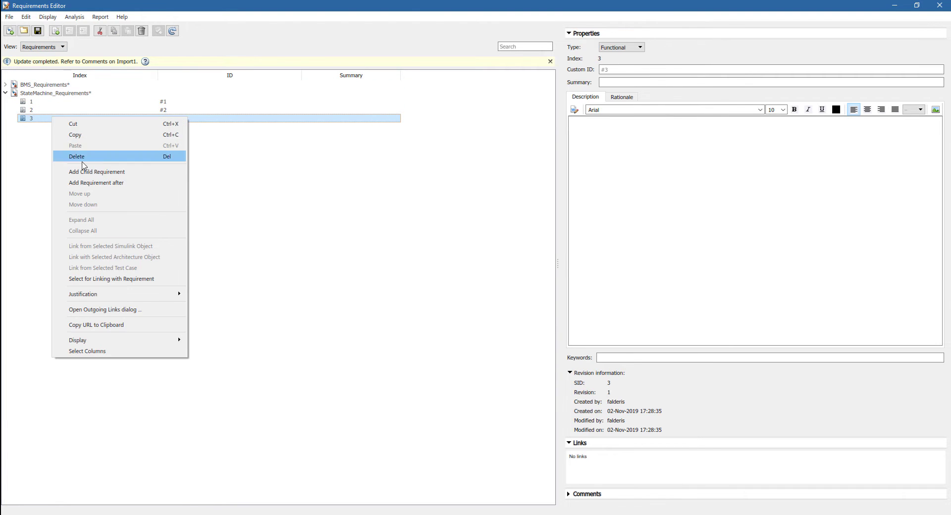
click(90, 172)
click(56, 32)
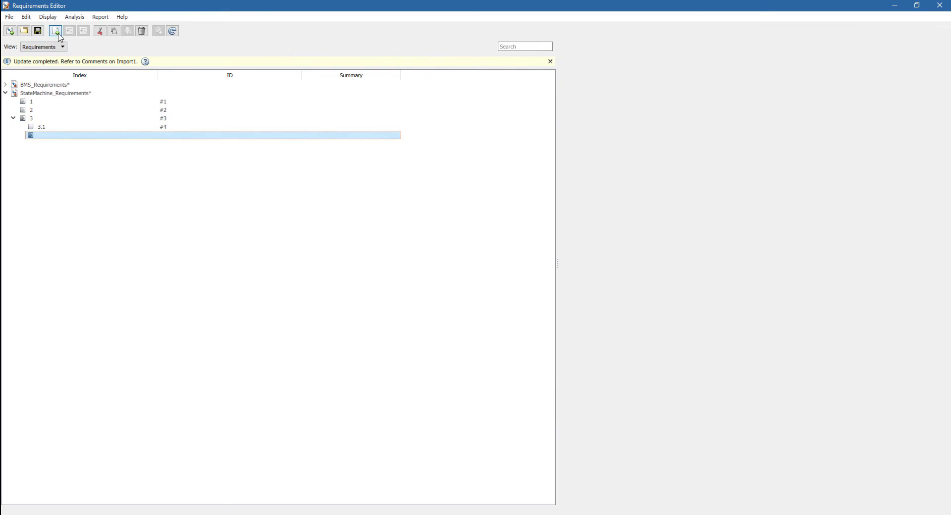
click(56, 32)
click(56, 31)
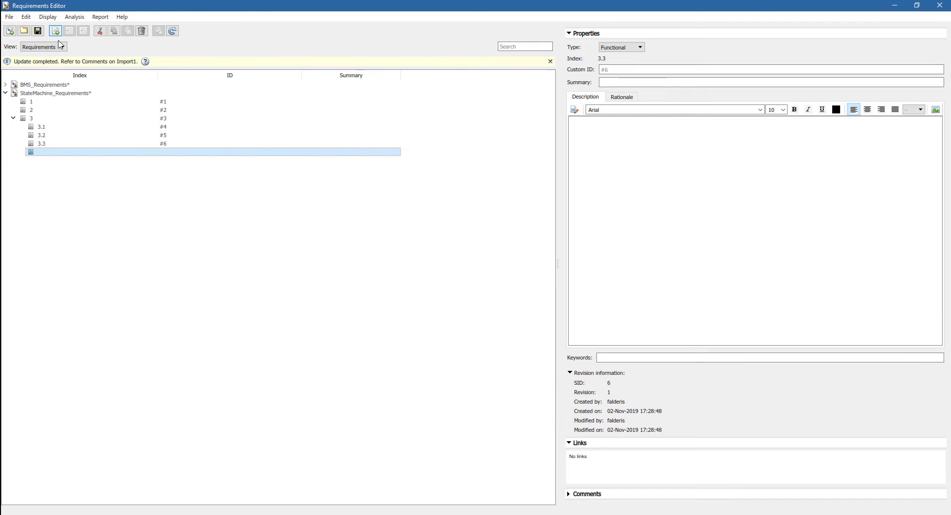
Add child requirements 3.4.1–3.4.3 under requirement 3.4.
right_click(47, 152)
click(78, 207)
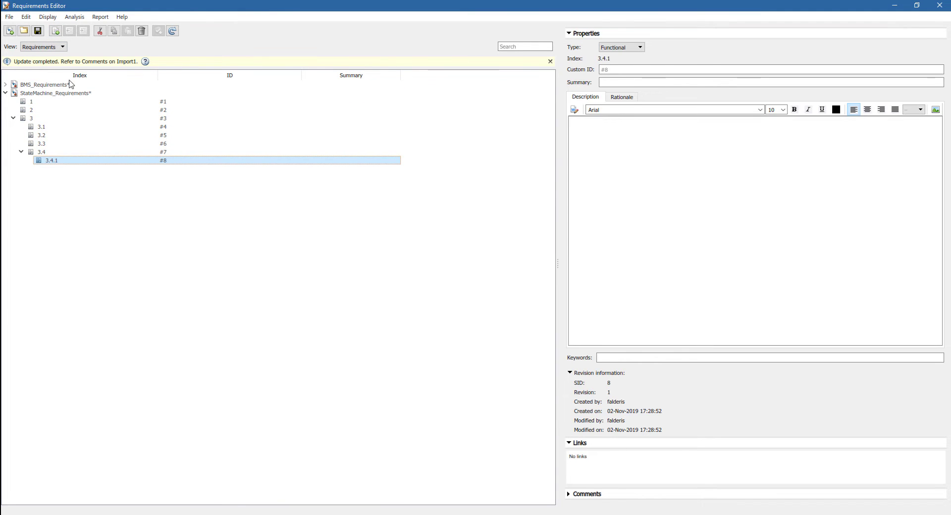
click(56, 32)
click(56, 32)
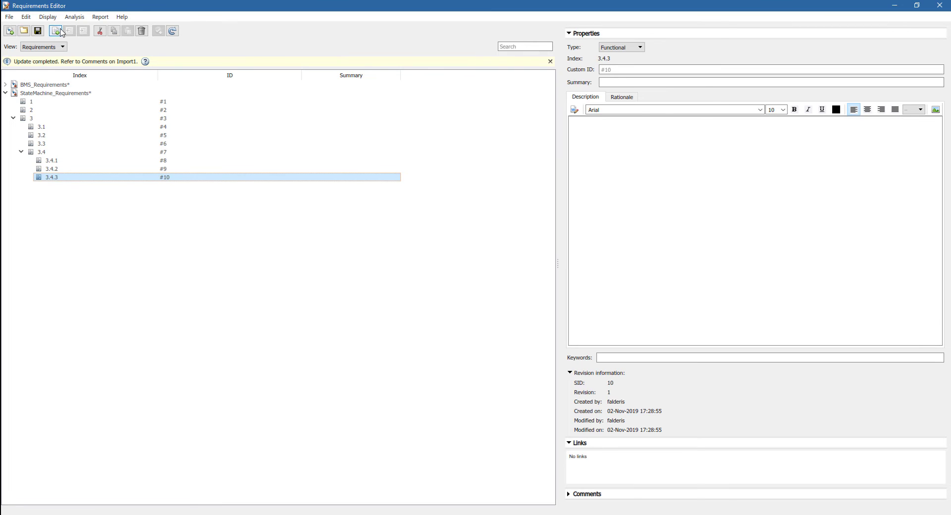
Give requirement 3.4 the summary 'Requirement Summary' and start typing its description.
click(104, 152)
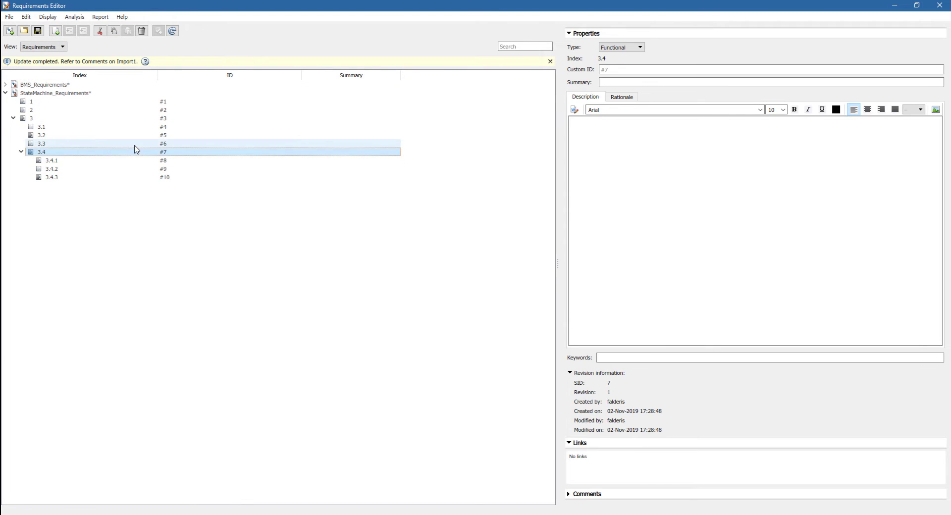
click(632, 82)
text(Requirement)
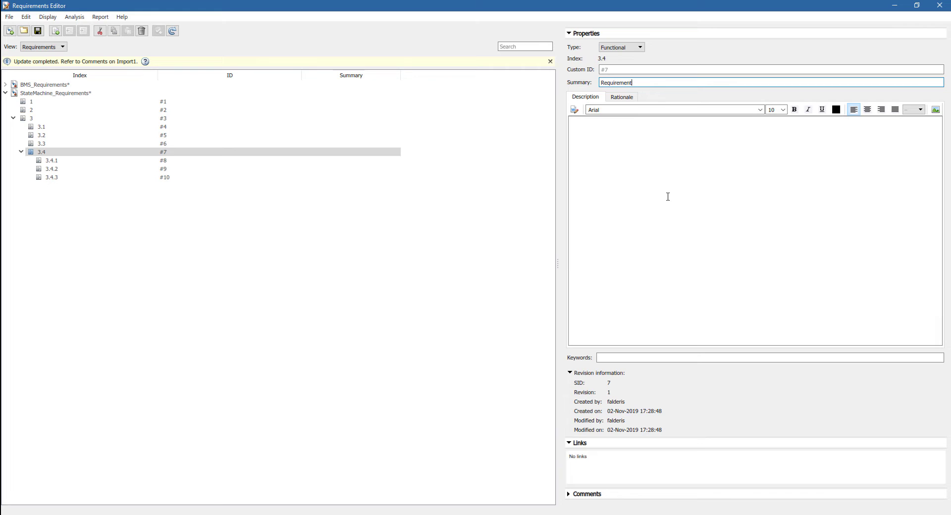
text(summary)
key(Tab)
text(D)
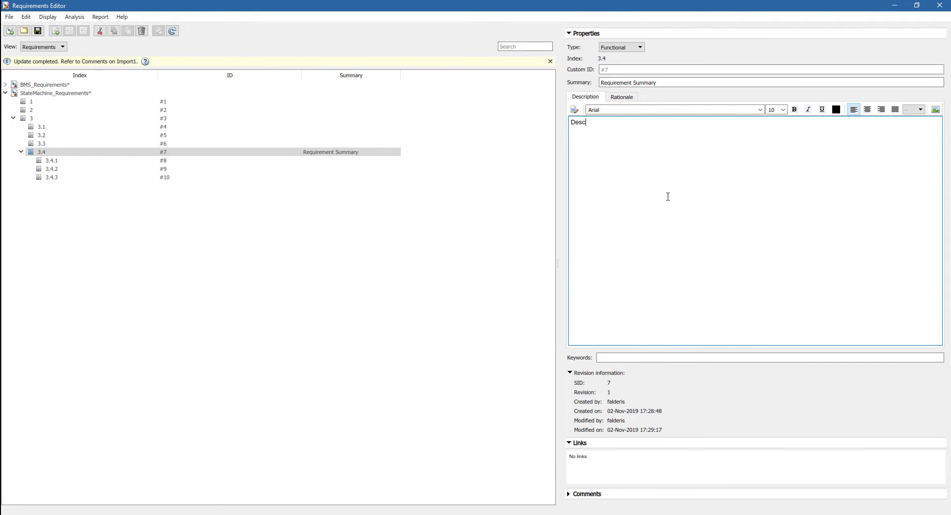
text(escripti)
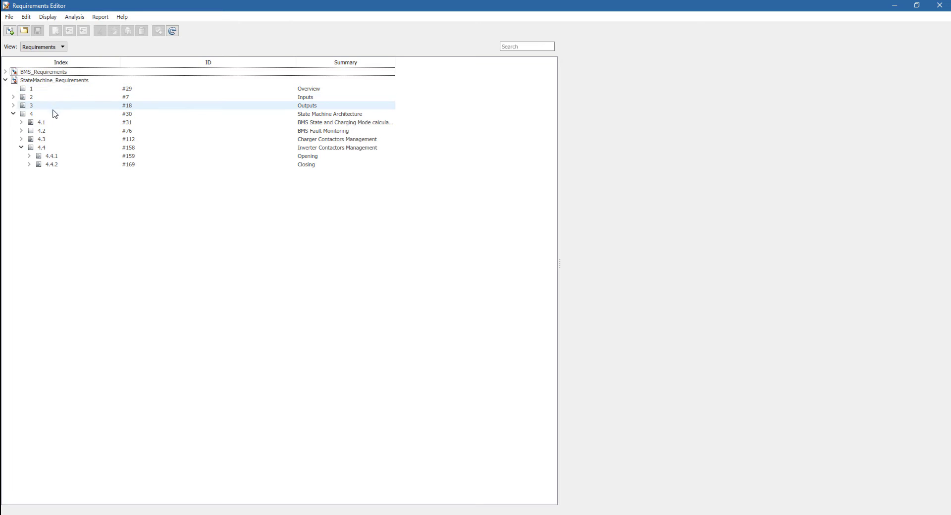
Expand BMS_Requirements and Import1, then select requirement 4.4 Inverter Contactors Management for linking.
click(55, 148)
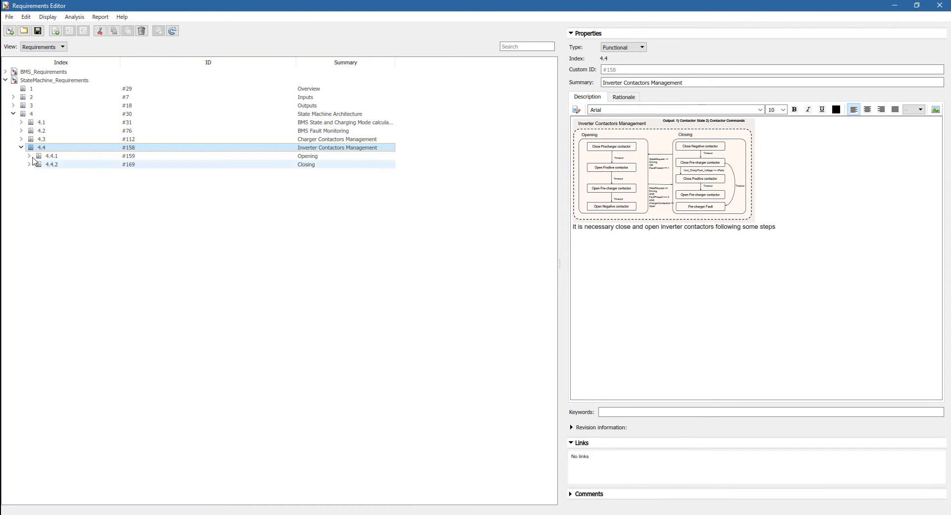
click(5, 72)
click(11, 80)
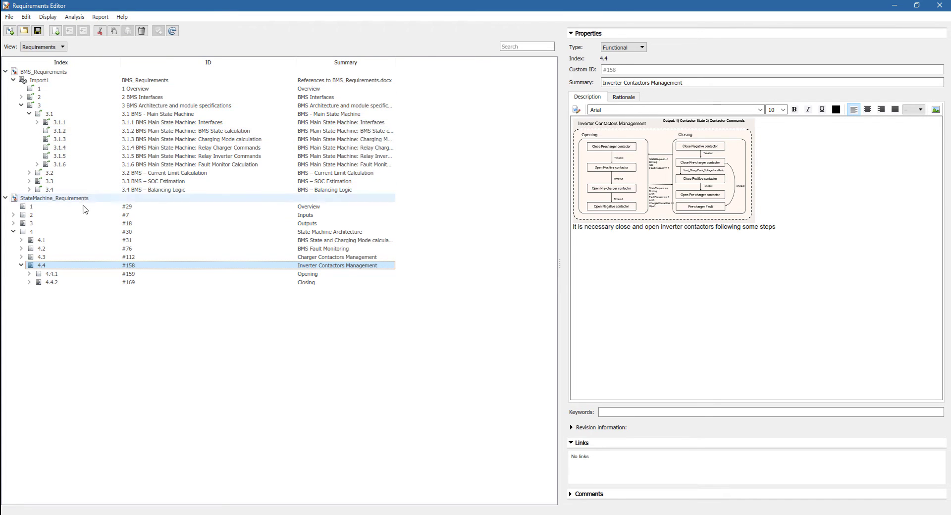
right_click(90, 268)
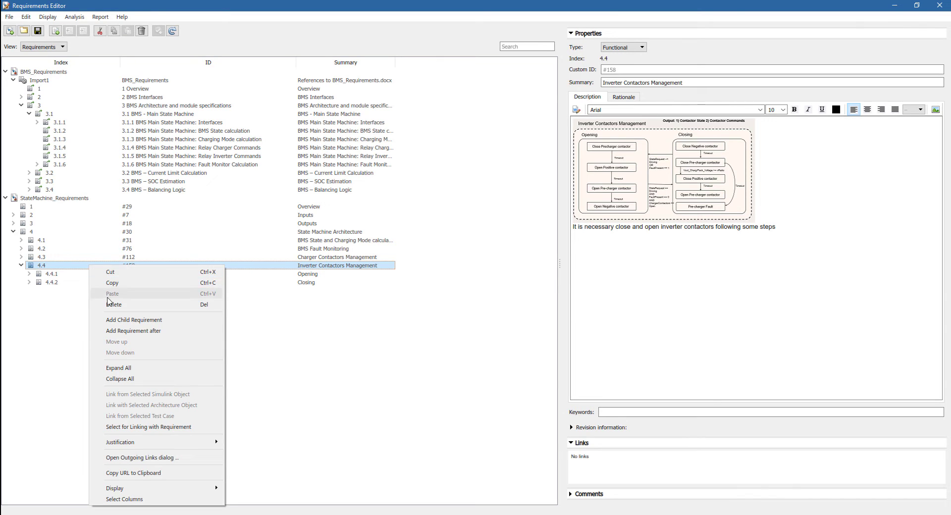
click(140, 427)
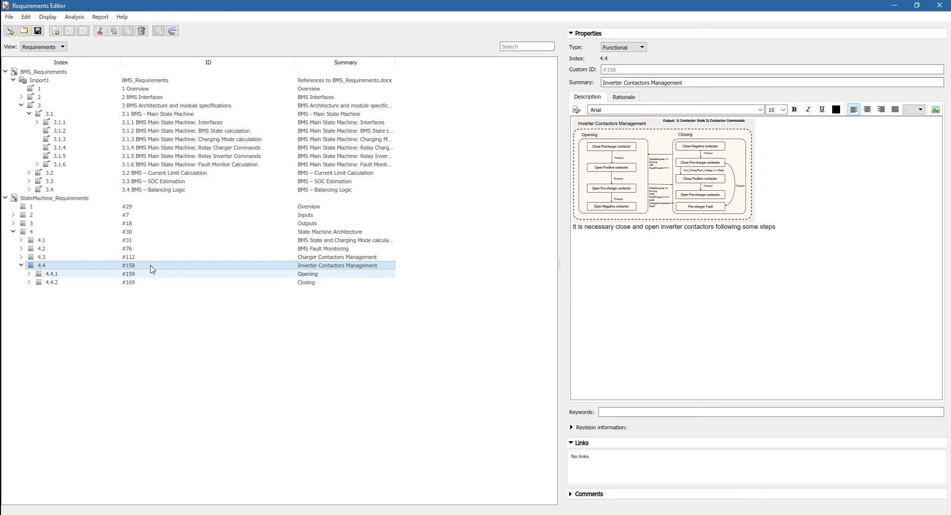
Link requirement 4.4 Inverter Contactors Management to 3.1.5 Relay Inverter Commands, then follow the link to 4.4.
click(146, 157)
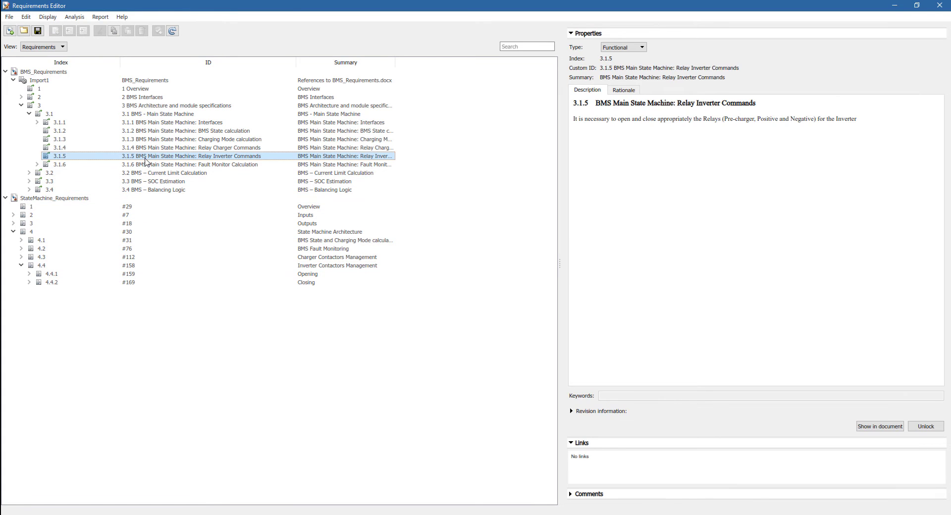
right_click(146, 161)
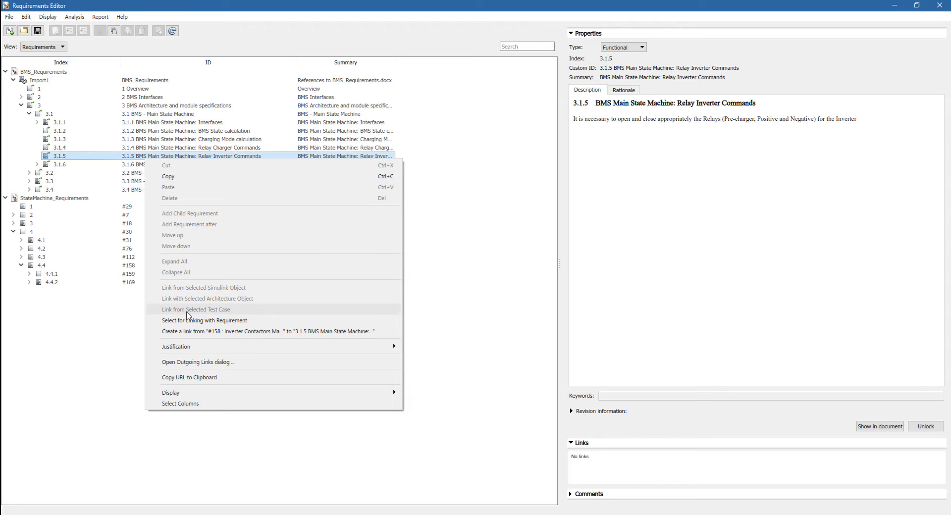
click(193, 331)
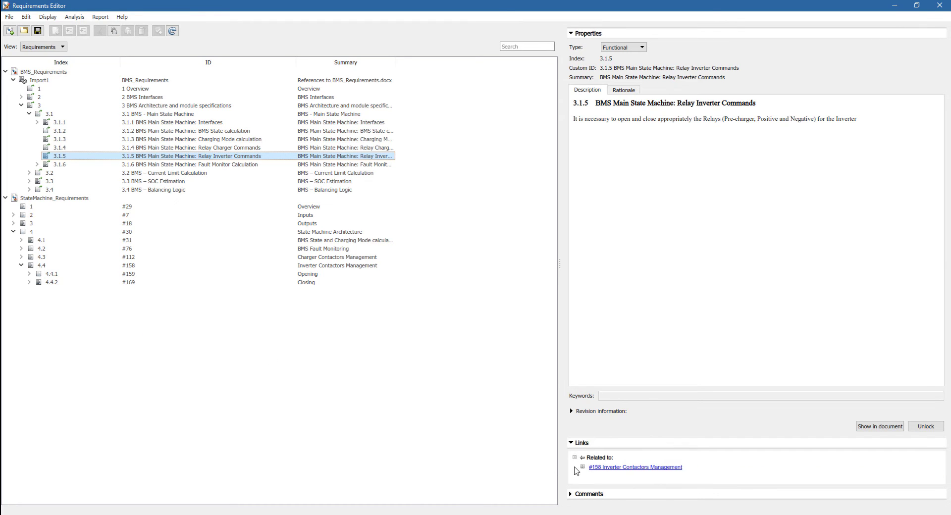
click(606, 468)
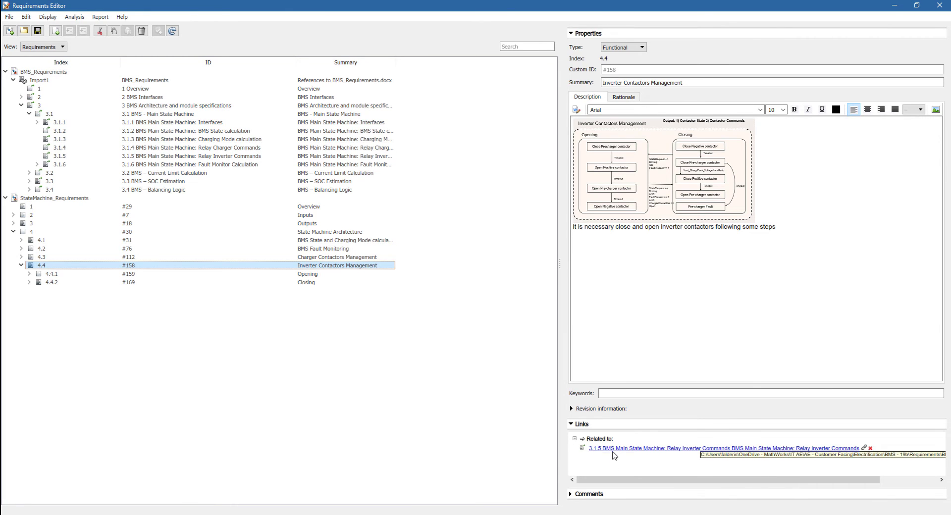
Follow 4.4's link back to requirement 3.1.5 Relay Inverter Commands.
click(612, 449)
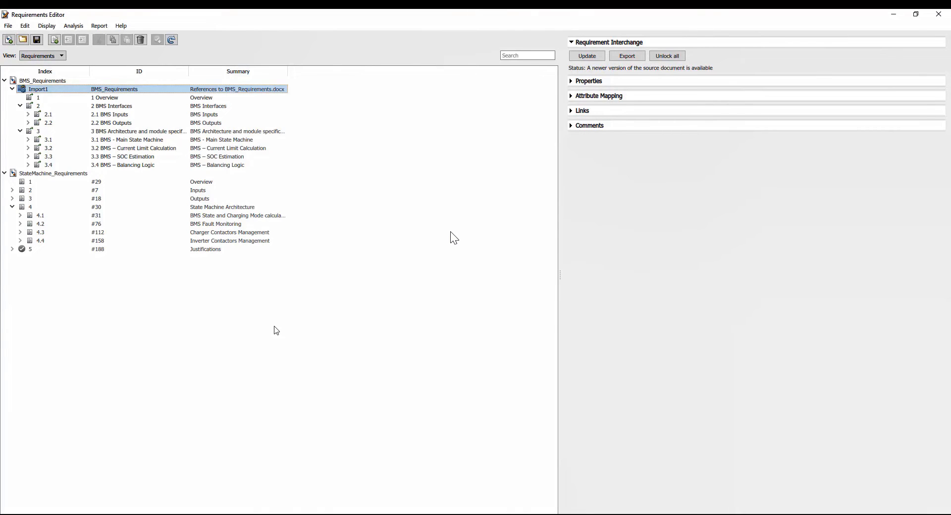
Browse requirements BMS Inputs, BMS Outputs, 4.1 and 4.3, ending on 4.4 Inverter Contactors Management.
click(60, 115)
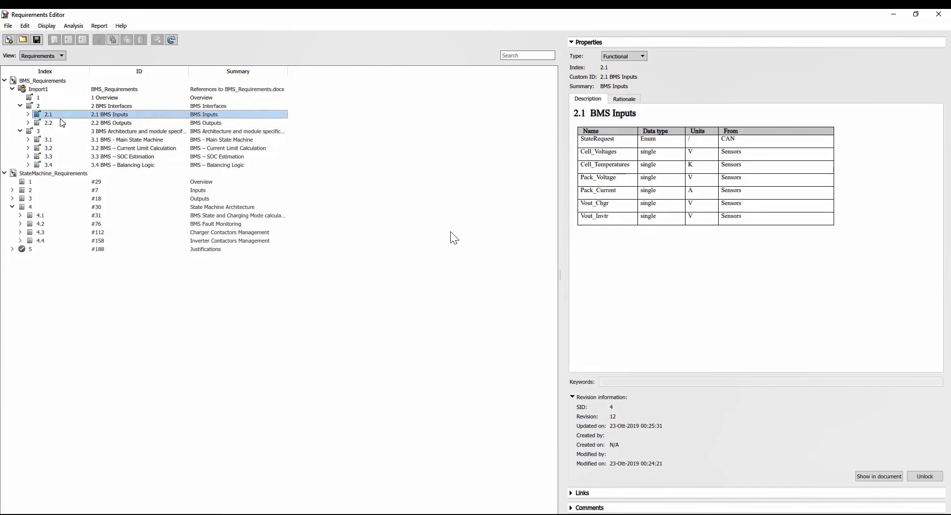
click(59, 122)
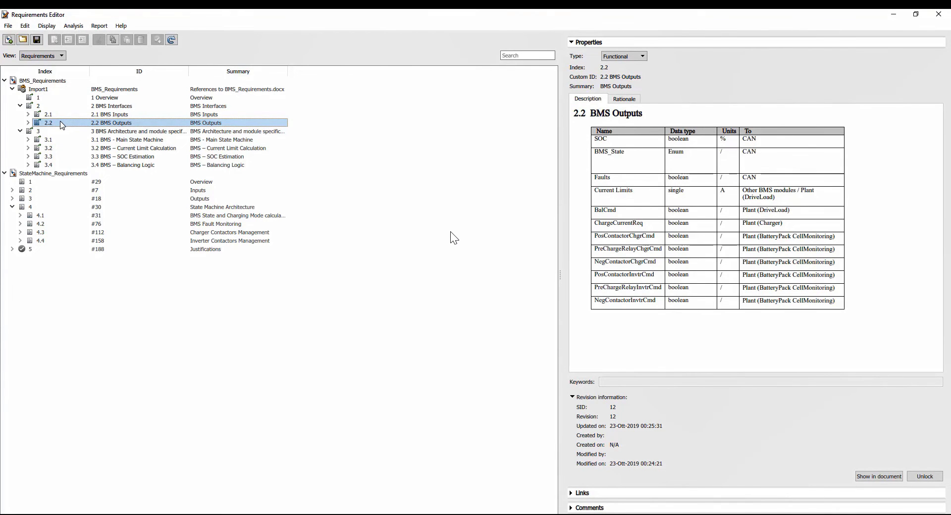
click(54, 216)
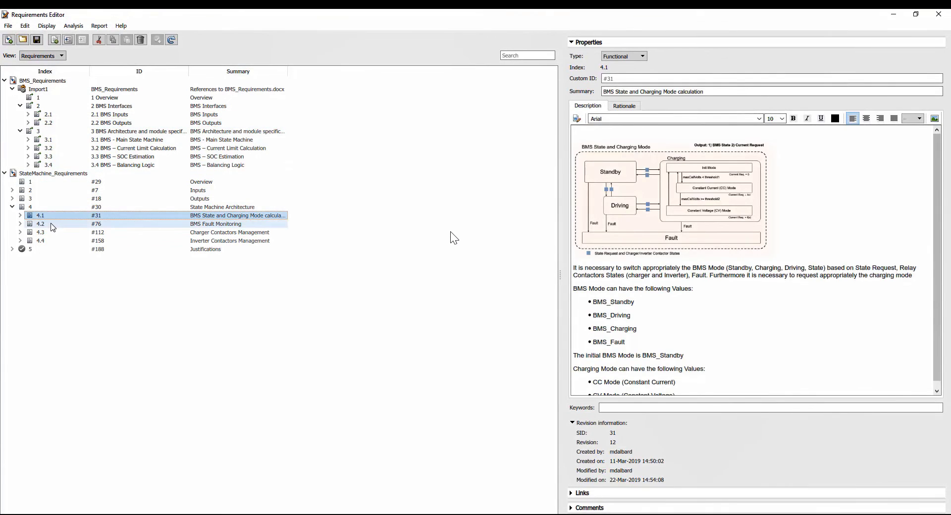
click(52, 225)
click(53, 233)
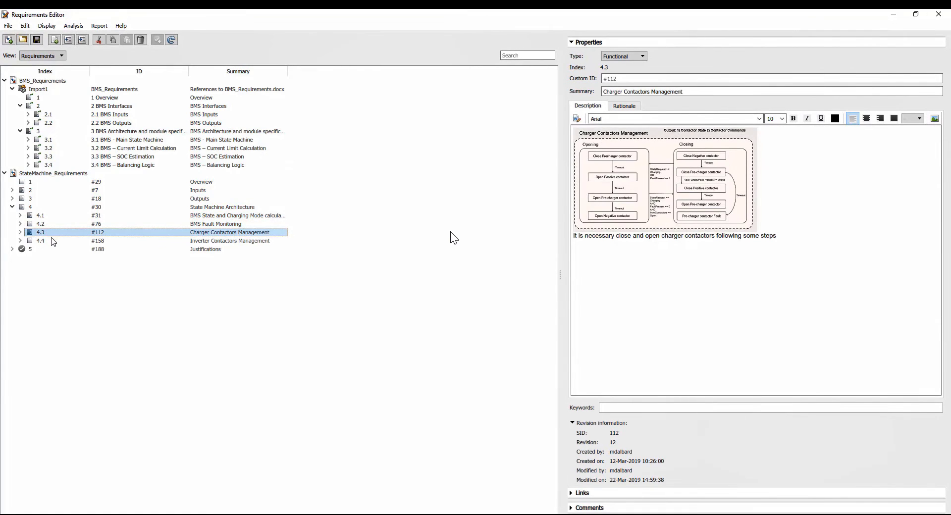
click(53, 243)
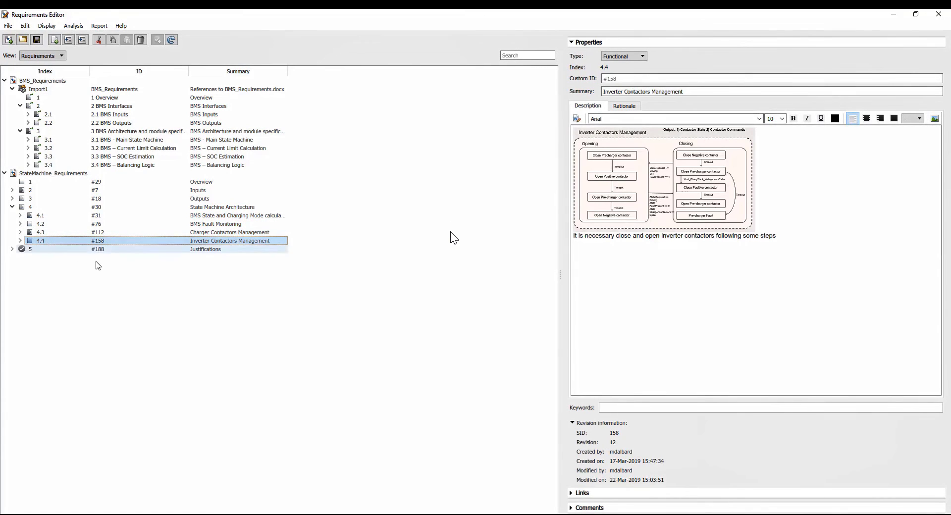
Switch to the BMS_ClosedLoop model window.
key(super+t)
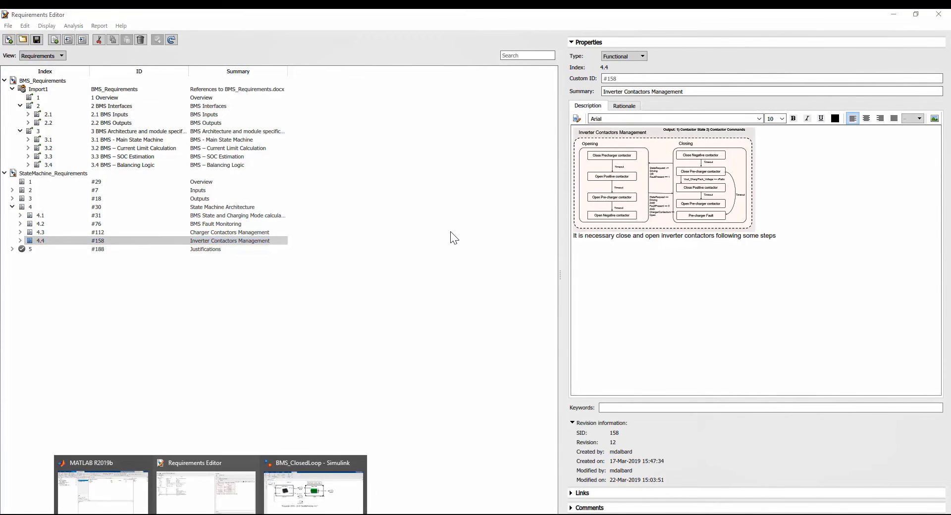
key(super+t)
key(Return)
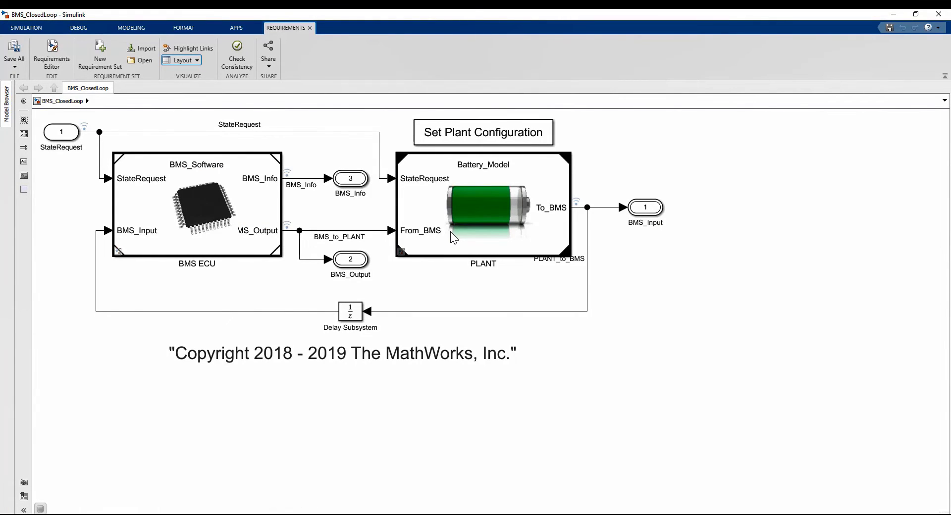
Show the Requirements Browser and Property Inspector, view 2.1 BMS Inputs, then hide the browser.
click(197, 61)
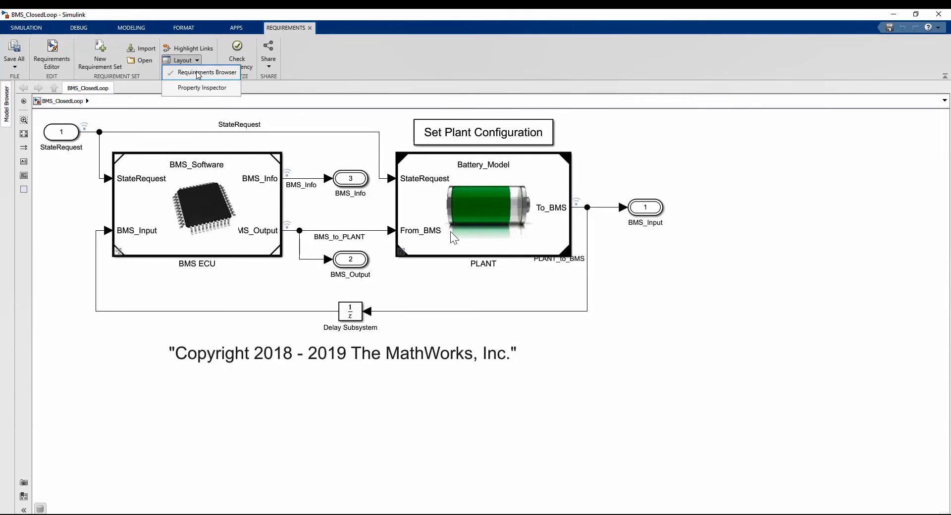
click(199, 73)
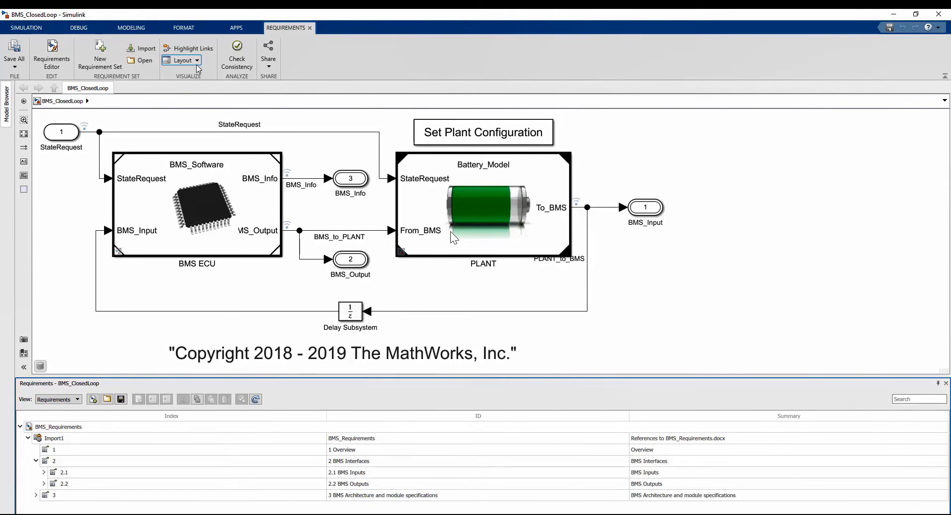
click(197, 62)
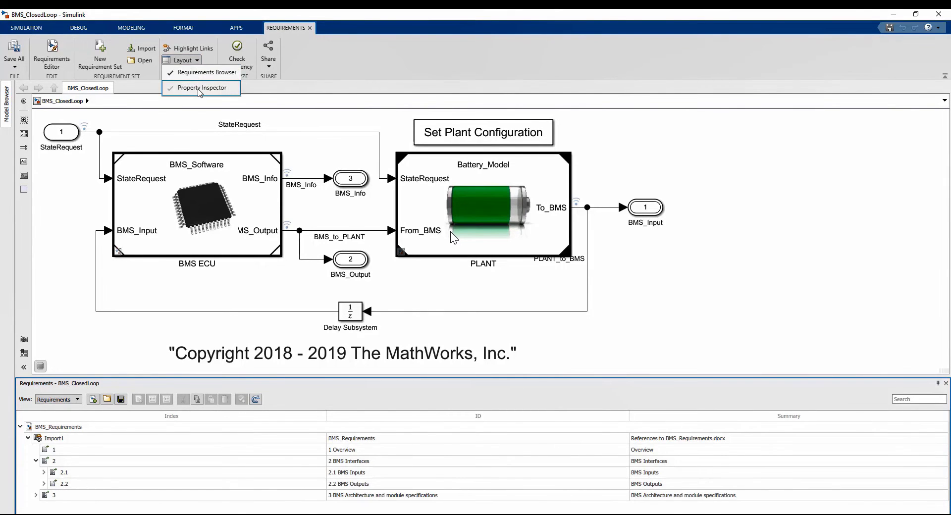
click(200, 89)
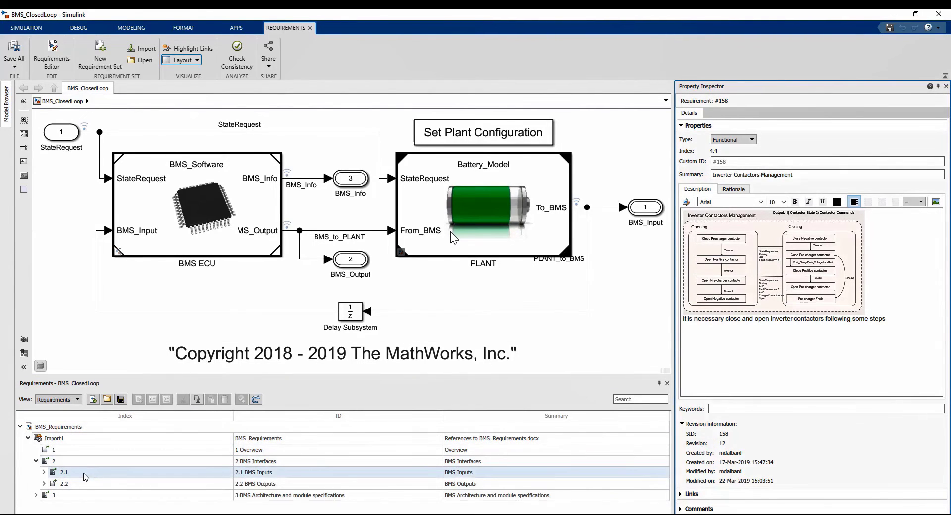
click(82, 474)
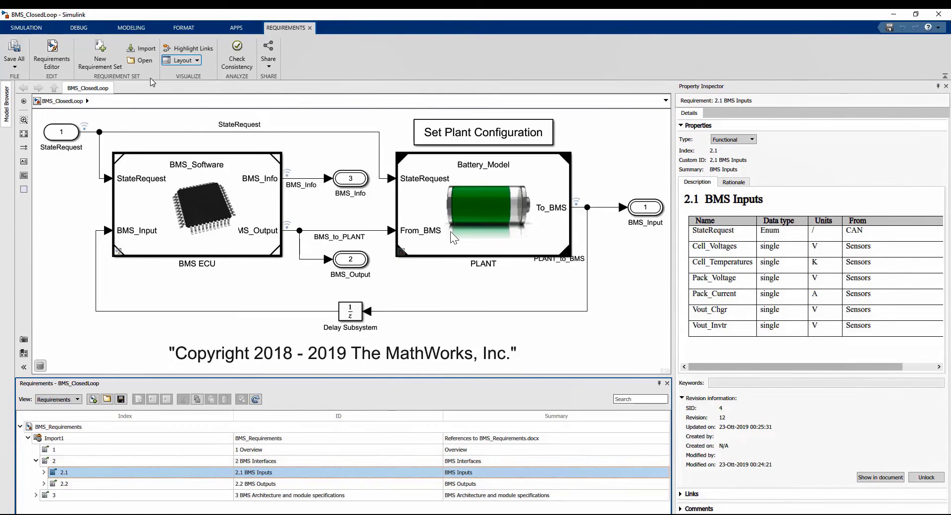
click(180, 62)
Hide the requirement Property Inspector panel.
click(179, 72)
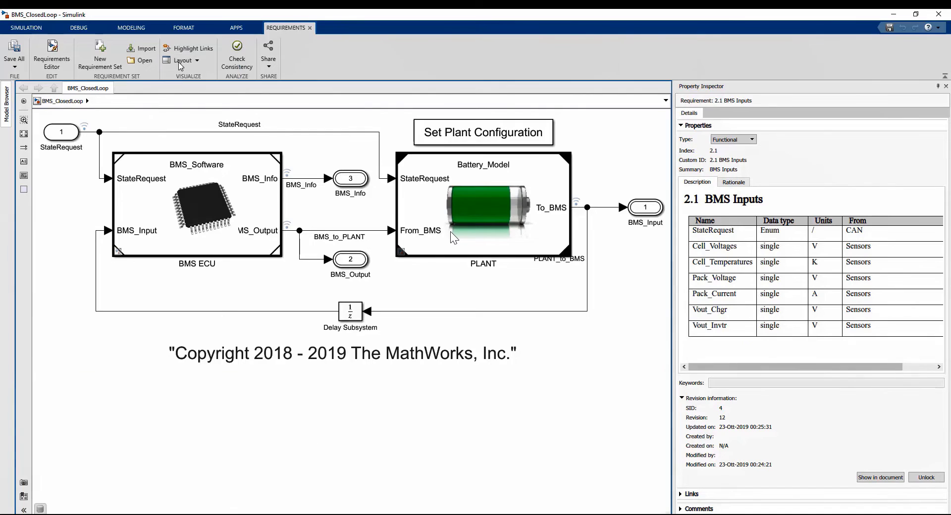
click(181, 60)
click(183, 88)
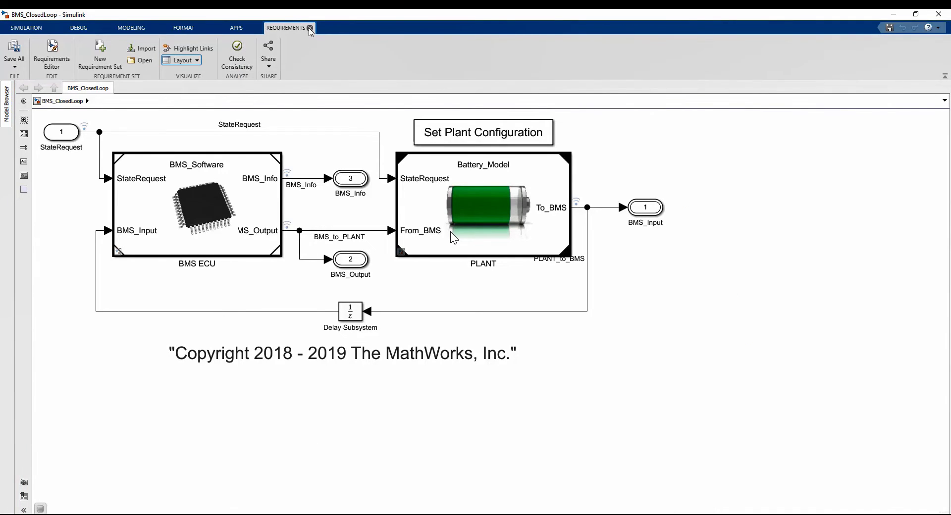
Switch the BMS_ClosedLoop model to the Requirements perspective.
click(310, 28)
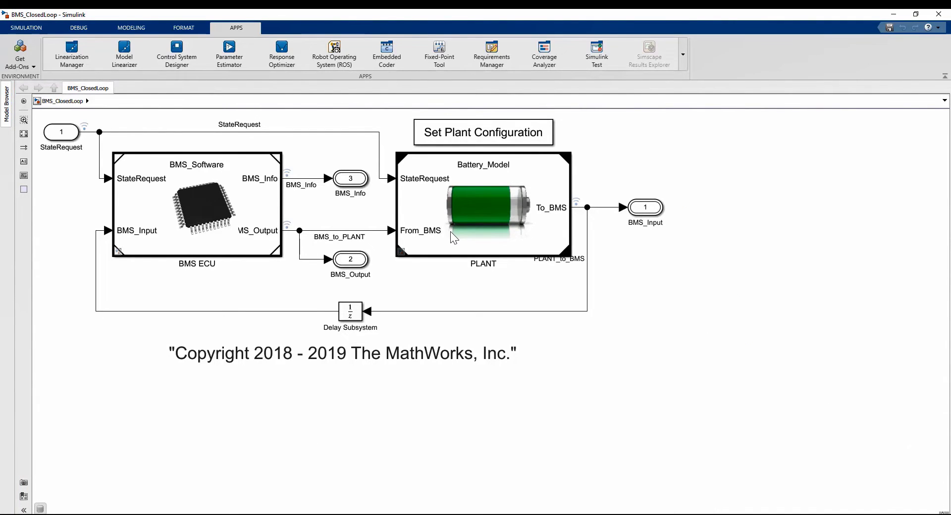
click(943, 512)
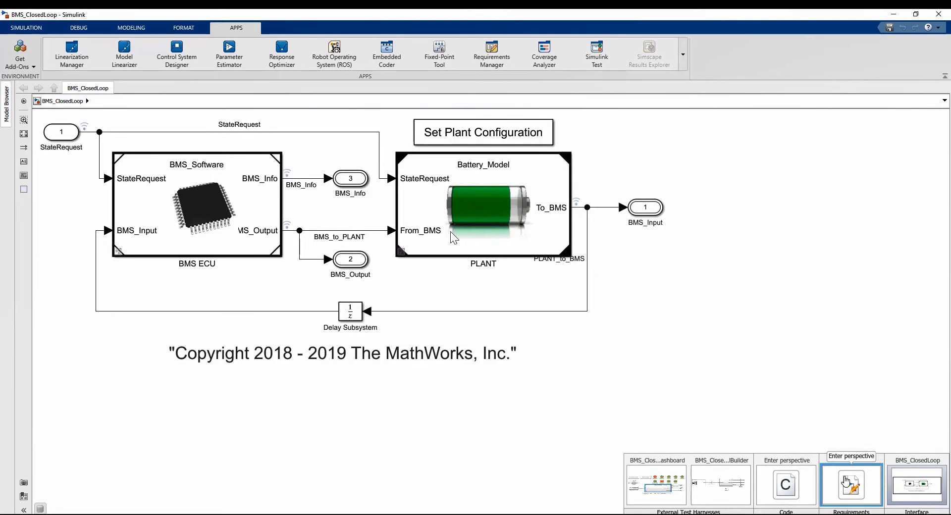
click(845, 480)
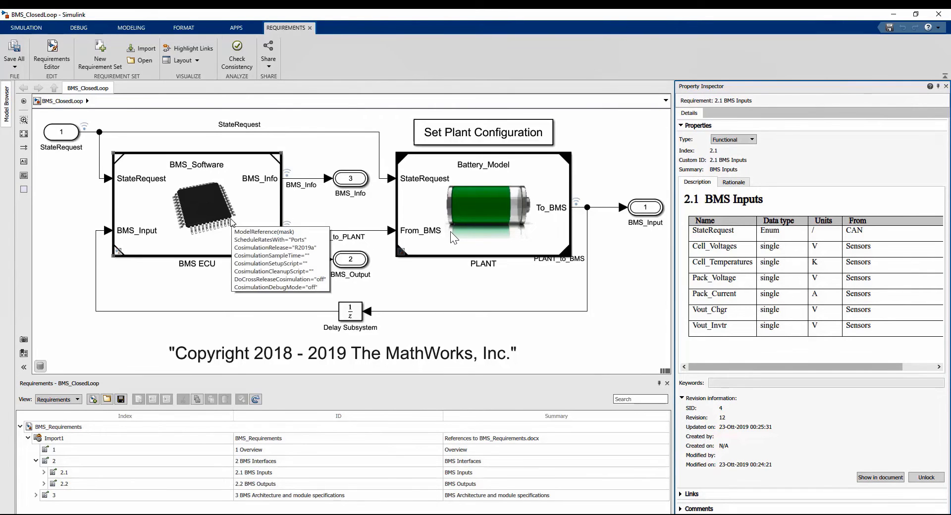
Open the BMS ECU referenced model, then expand and collapse the Inputs requirement.
click(232, 221)
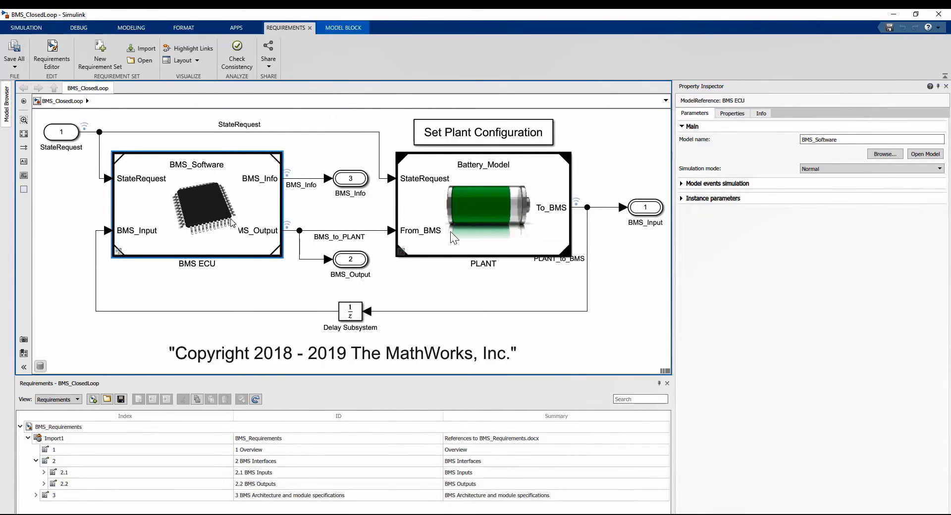
double_click(232, 221)
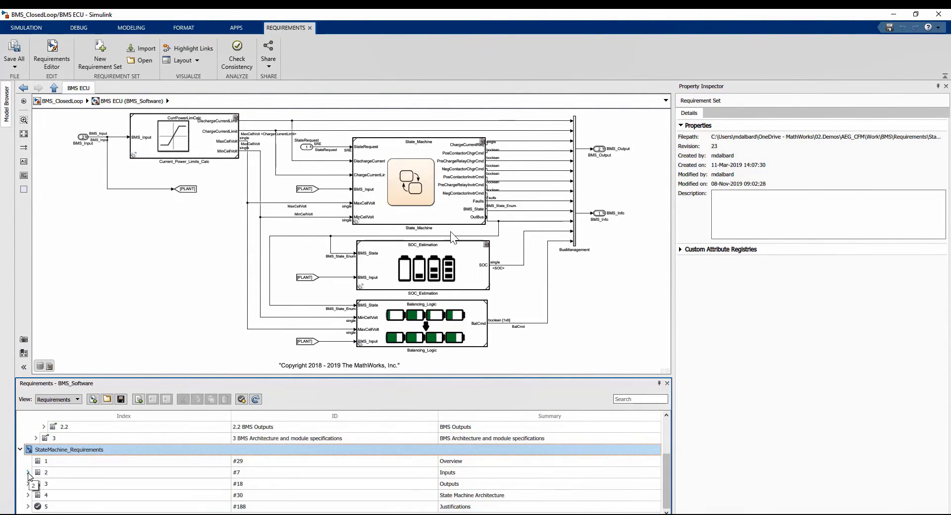
click(28, 472)
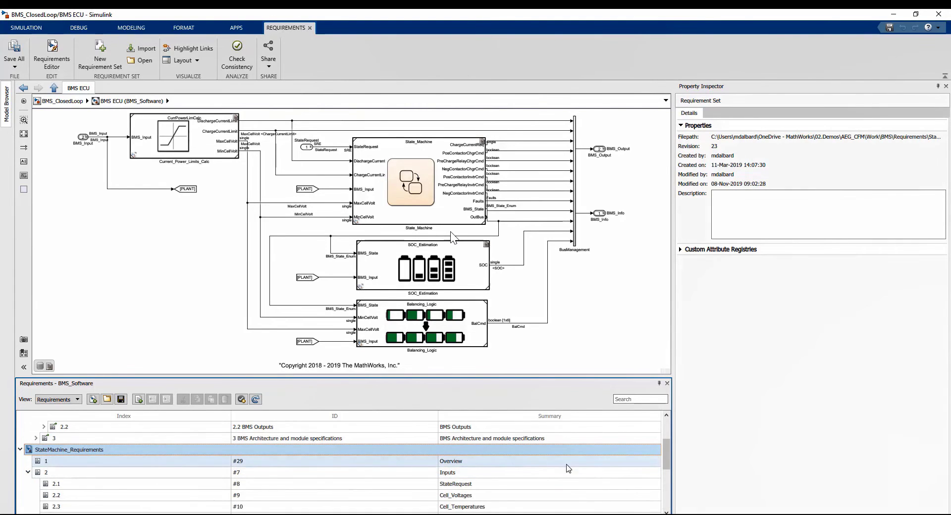
drag(666, 464, 667, 490)
scroll(309, 448, up, 3)
click(28, 494)
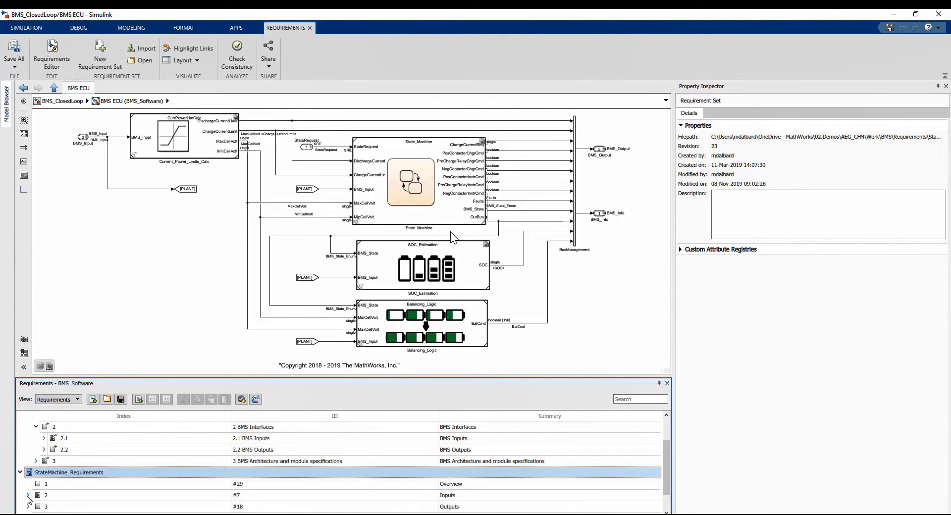
Expand State Machine Architecture and step through 4.1 and 4.3 to 4.4 Inverter Contactors Management.
scroll(30, 510, down, 1)
click(28, 496)
click(31, 505)
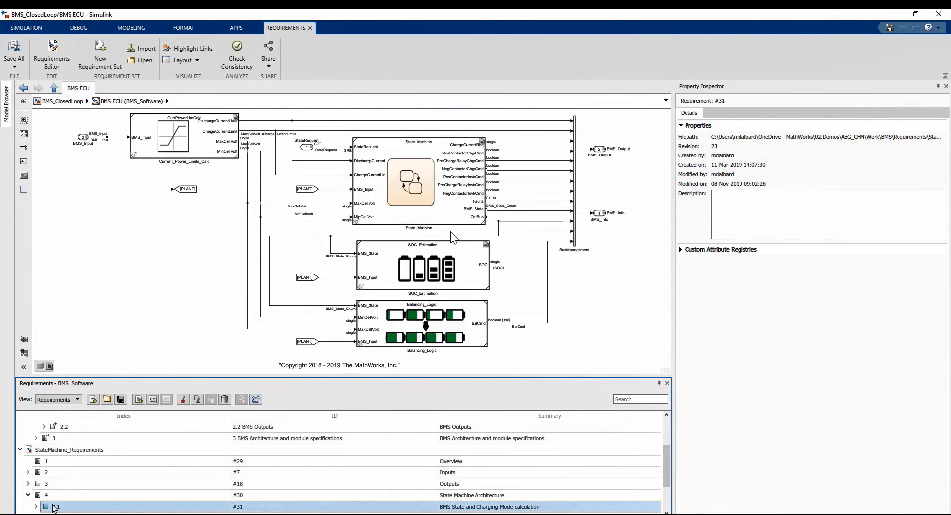
scroll(54, 511, down, 1)
key(Down)
key(Down)
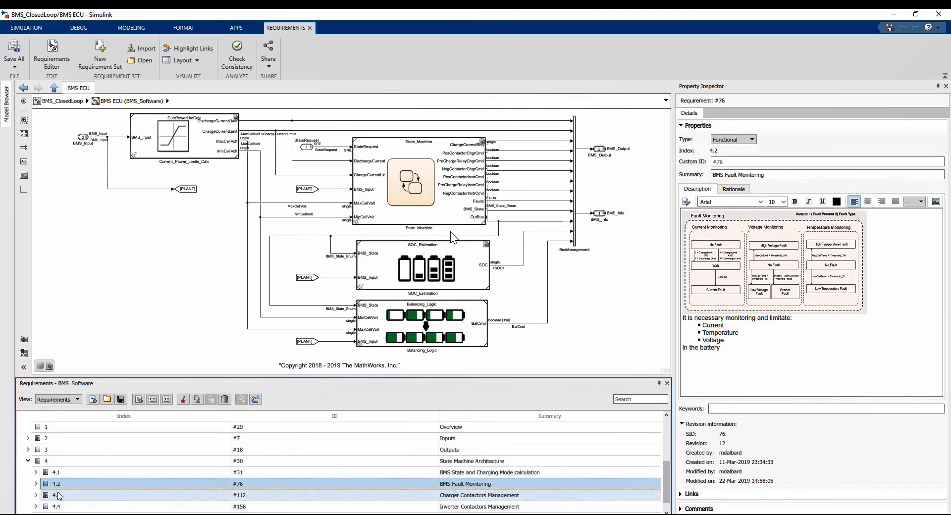
click(59, 509)
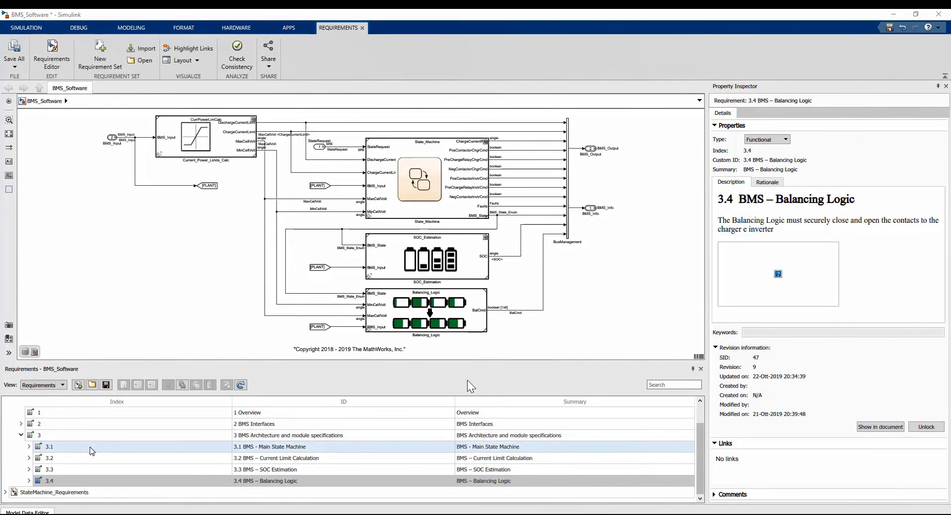
Trace requirements 3.1, 3.2 and 3.3 to State_Machine, Current_Power_Limits_Calc and SOC_Estimation blocks.
click(92, 451)
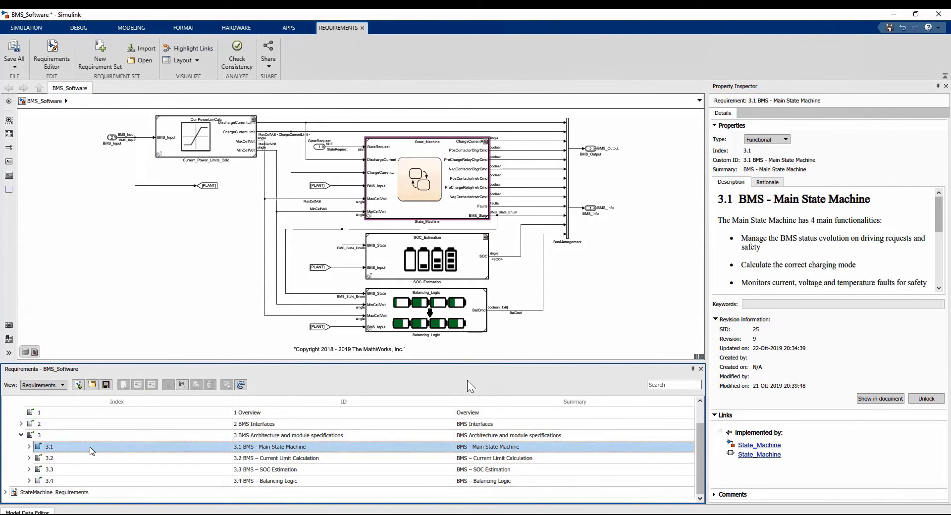
click(92, 460)
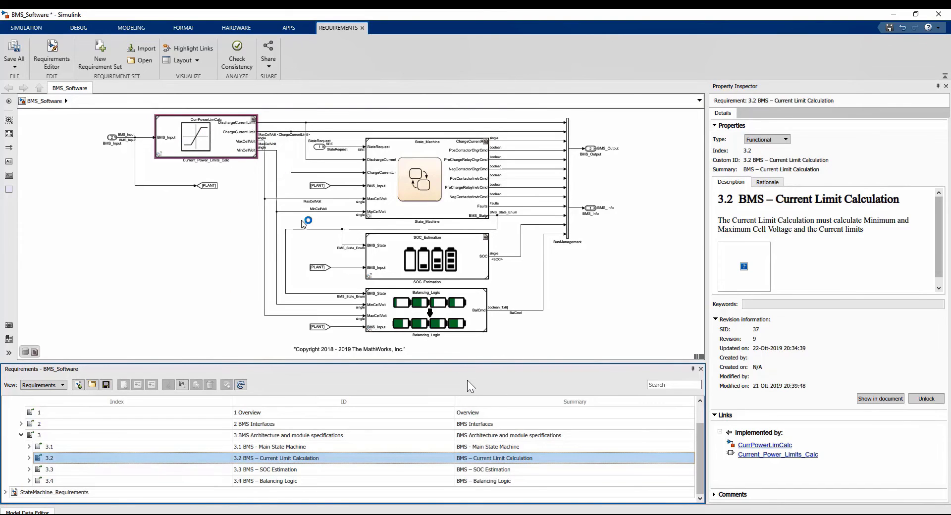
mouse_move(757, 448)
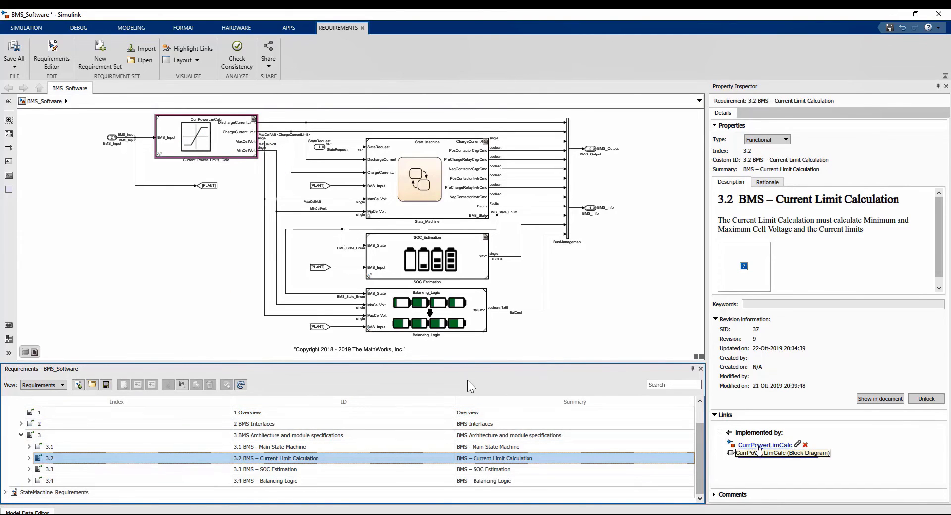
click(763, 450)
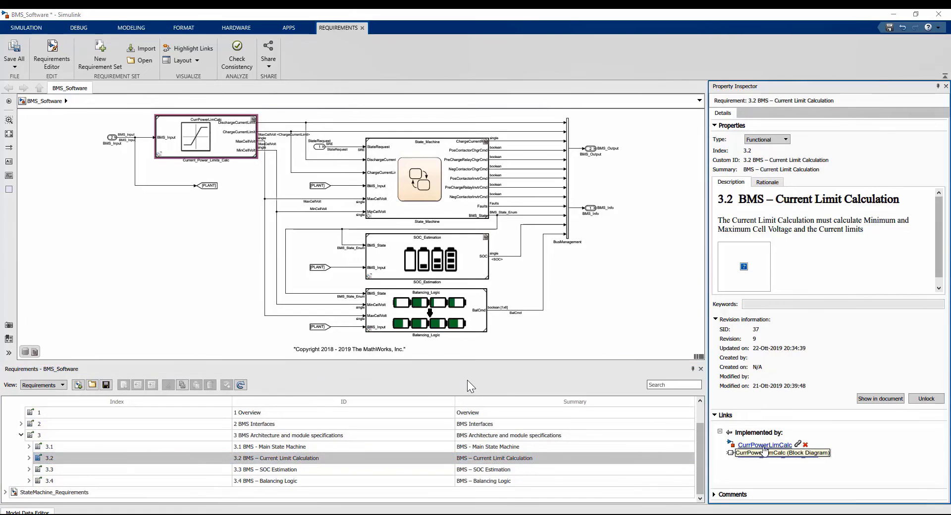
click(121, 473)
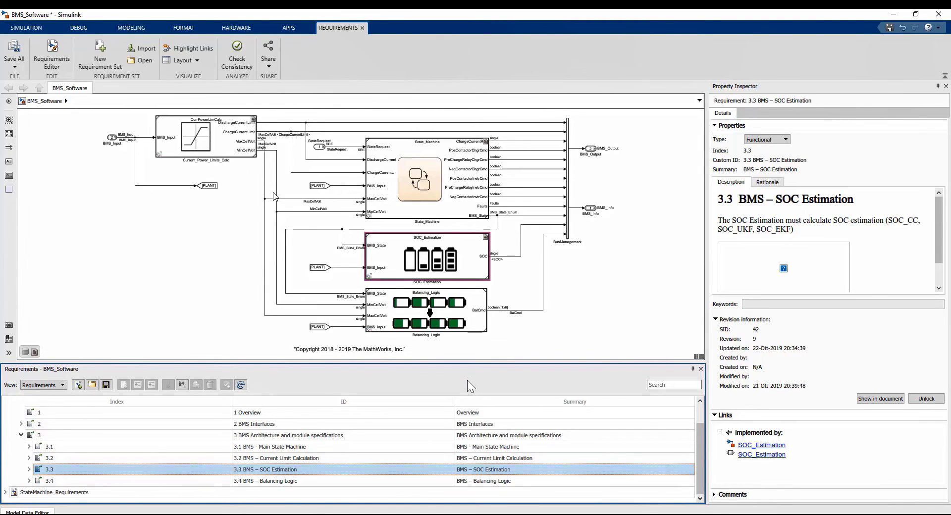
scroll(275, 198, up, 3)
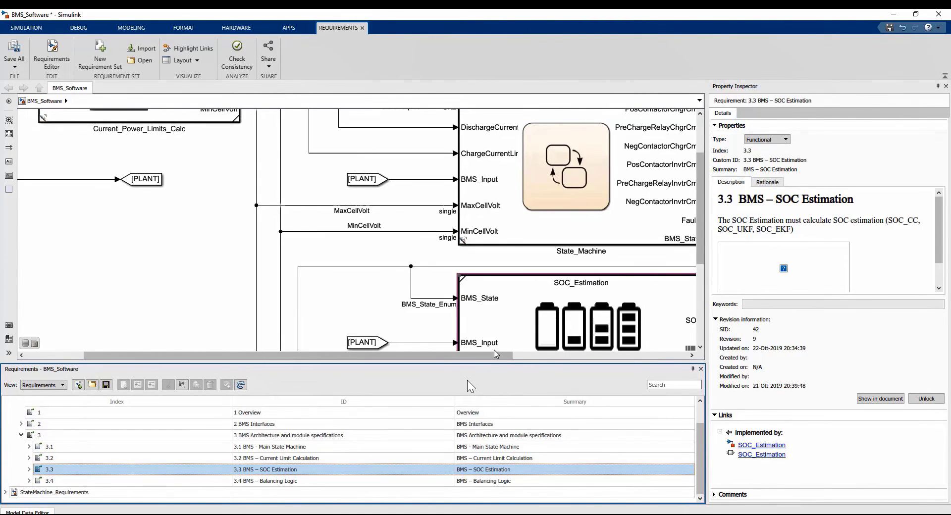
scroll(508, 292, up, 3)
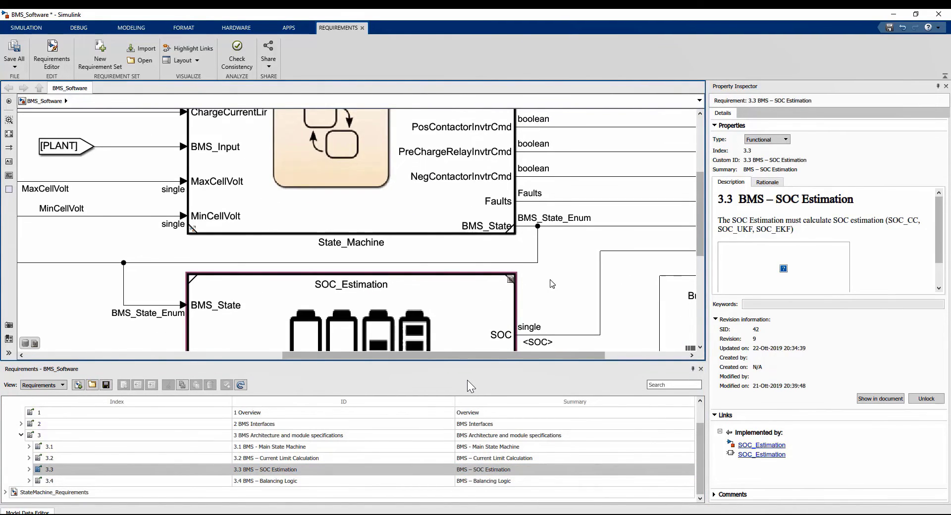
key(space)
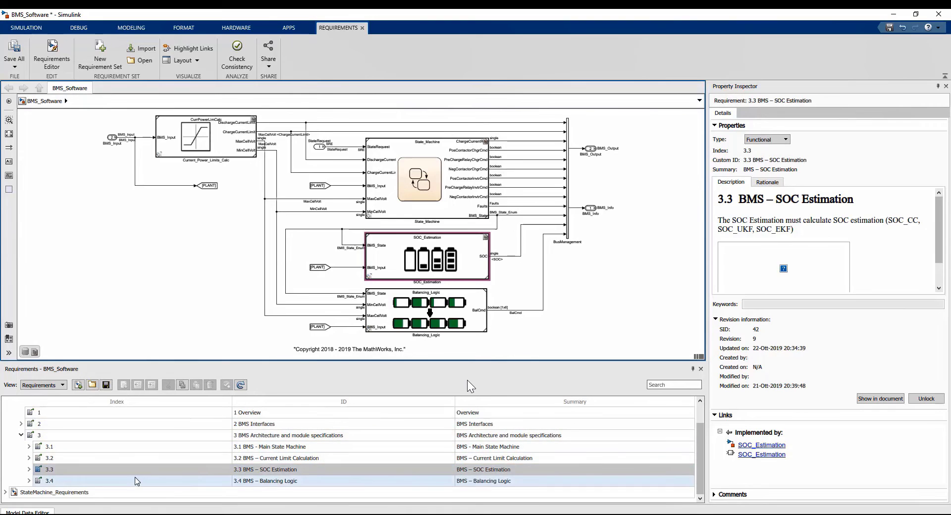
Link requirement 3.4 BMS – Balancing Logic to the Balancing_Logic block.
click(136, 480)
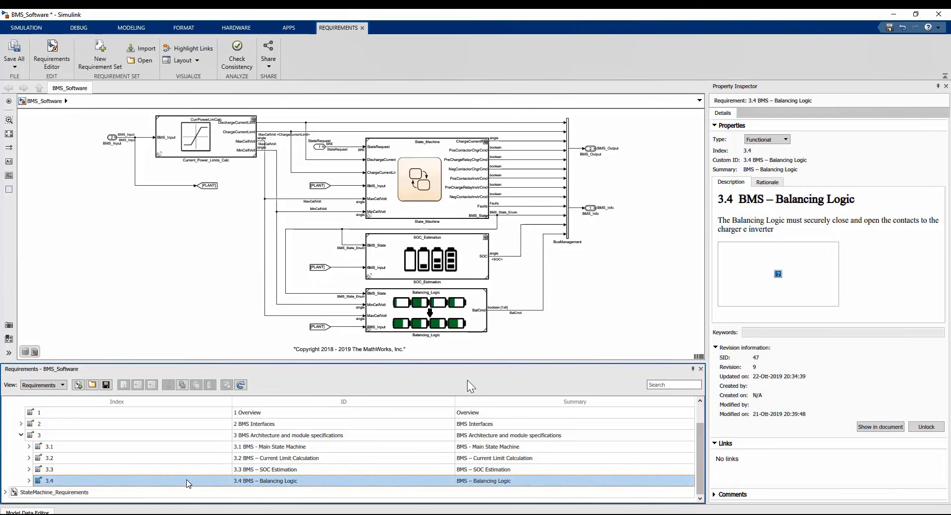
drag(215, 481, 468, 310)
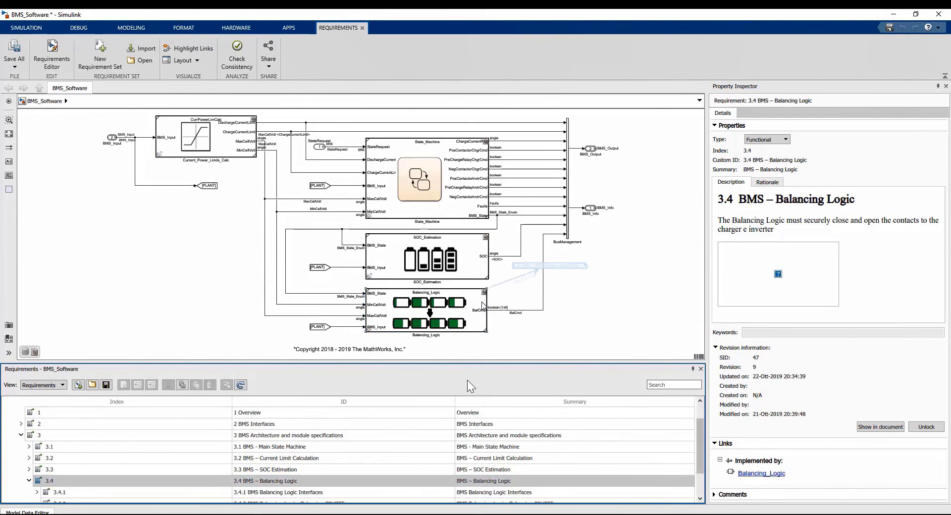
scroll(485, 299, up, 3)
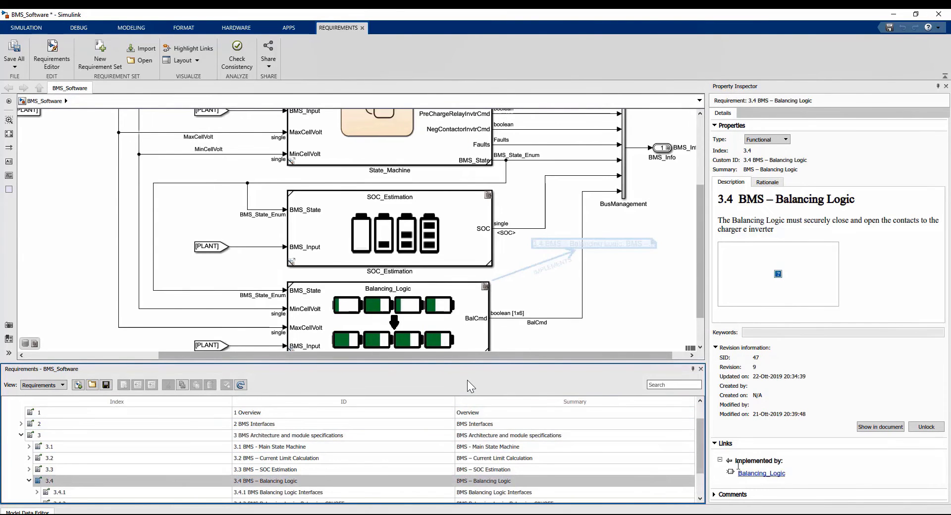
click(756, 476)
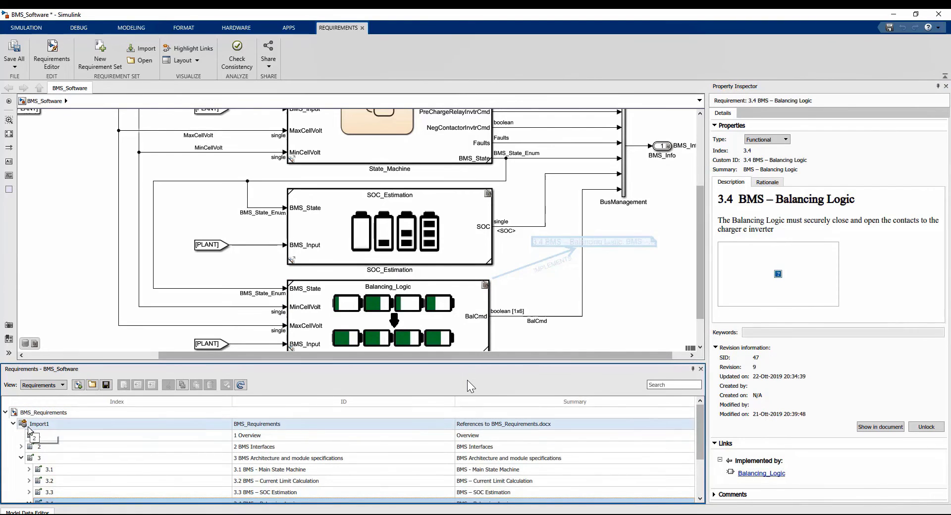
Expand BMS Interfaces and view details of 2.1 BMS Inputs and 2.2 BMS Outputs.
click(21, 446)
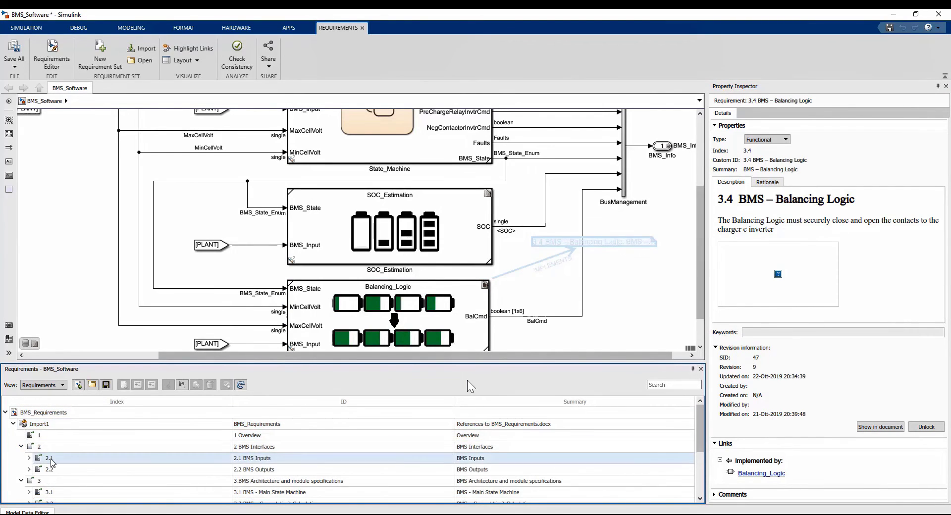
click(52, 462)
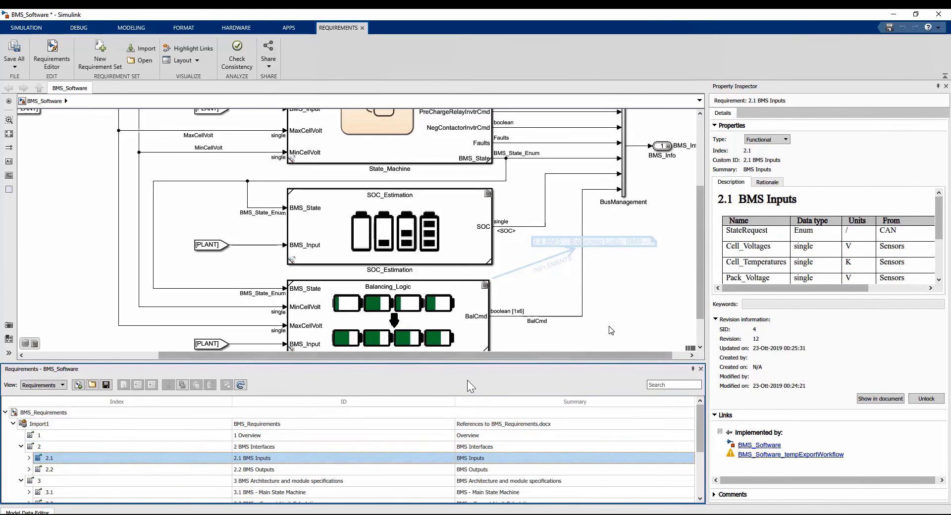
click(88, 470)
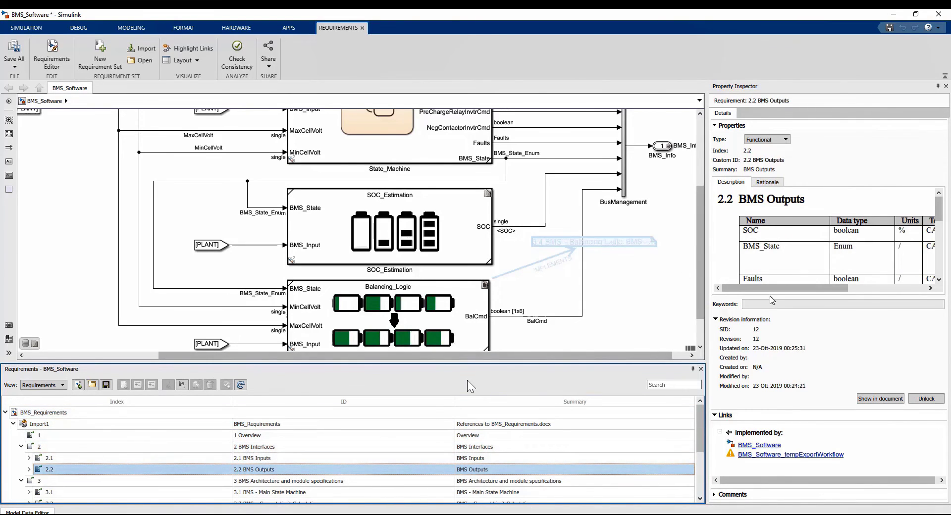
Close the Property Inspector and show the 2.1 BMS Inputs and 2.2 BMS Outputs tables on the diagram.
click(945, 86)
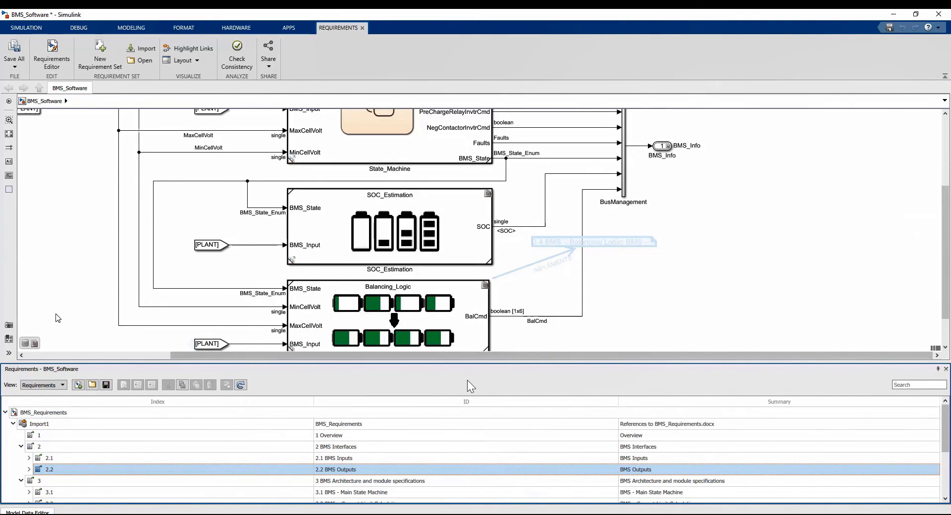
click(36, 343)
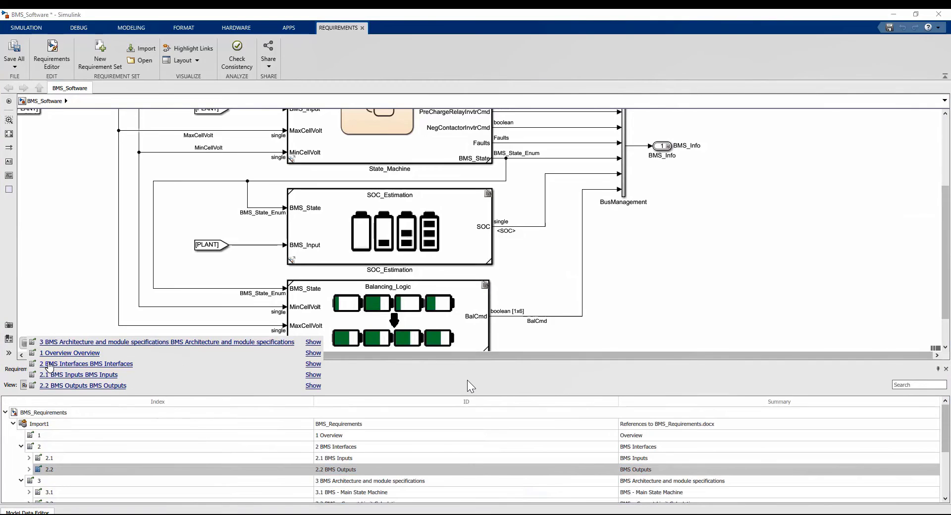
click(312, 376)
drag(184, 356, 24, 356)
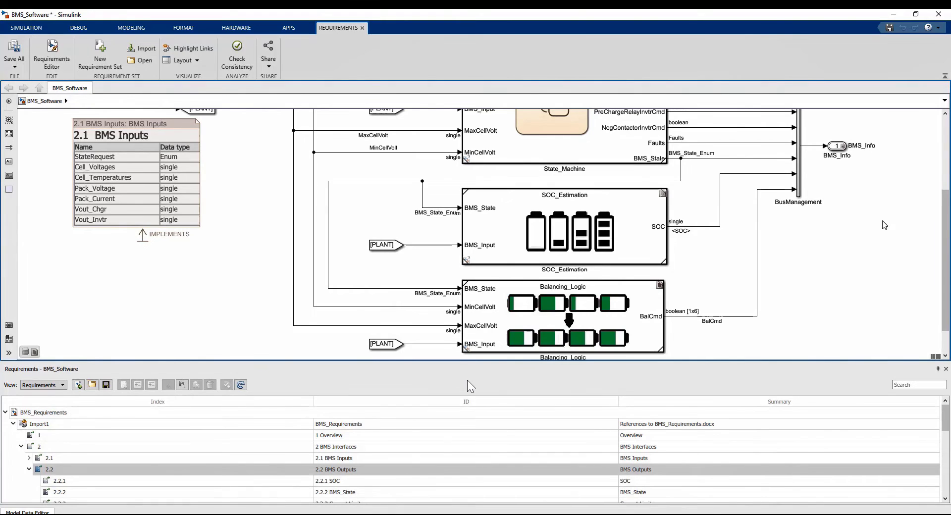
scroll(930, 205, up, 1)
key(space)
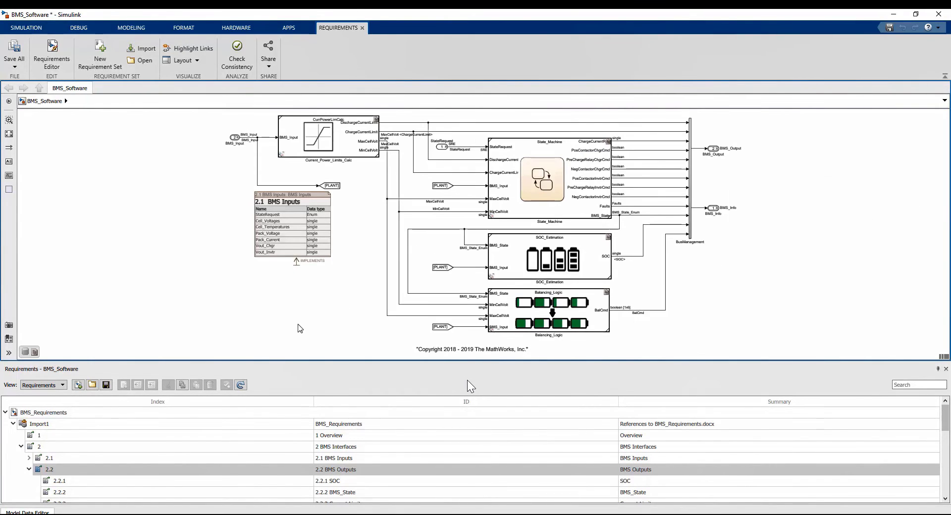
click(35, 353)
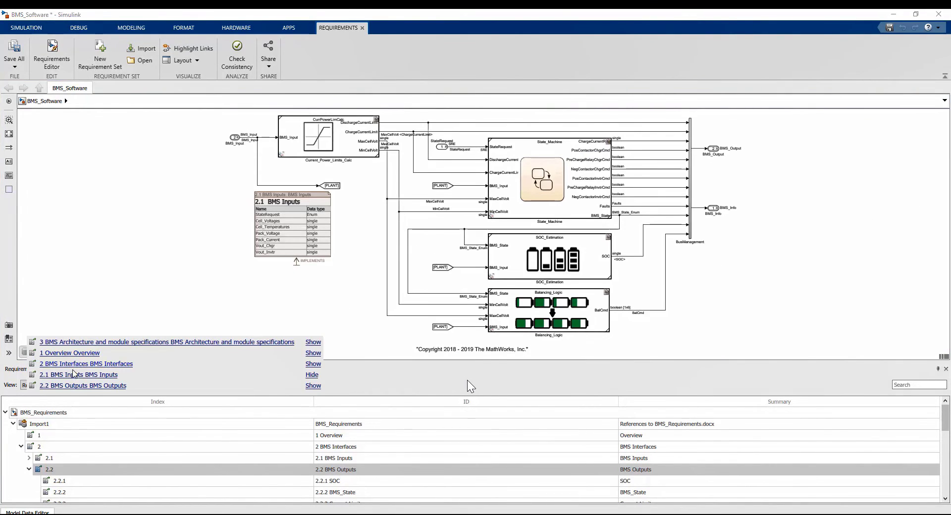
click(313, 386)
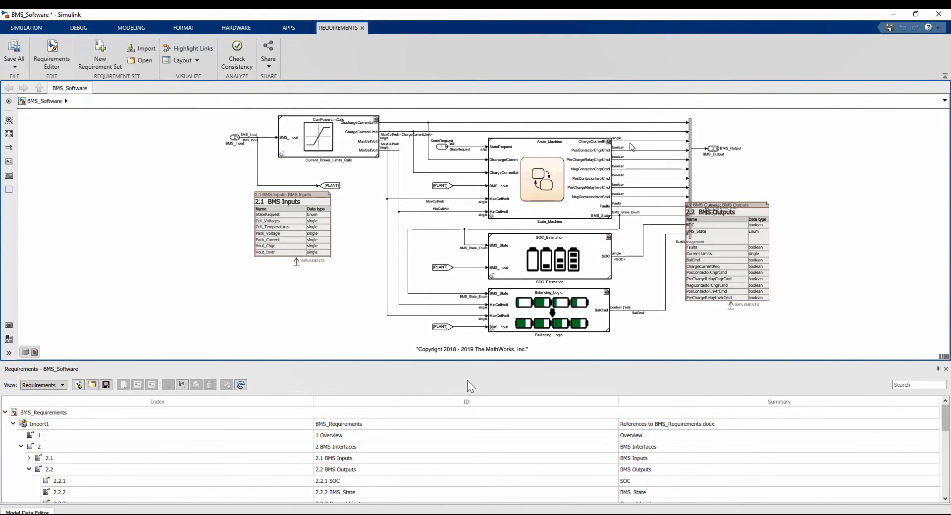
Open the State_Machine subsystem through its linked requirement 3.1.
click(630, 142)
scroll(630, 143, up, 3)
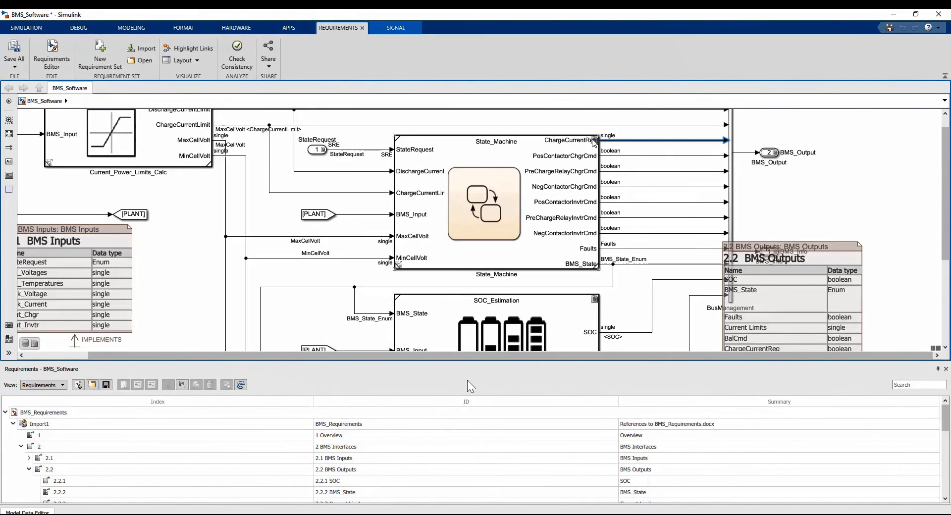
click(594, 140)
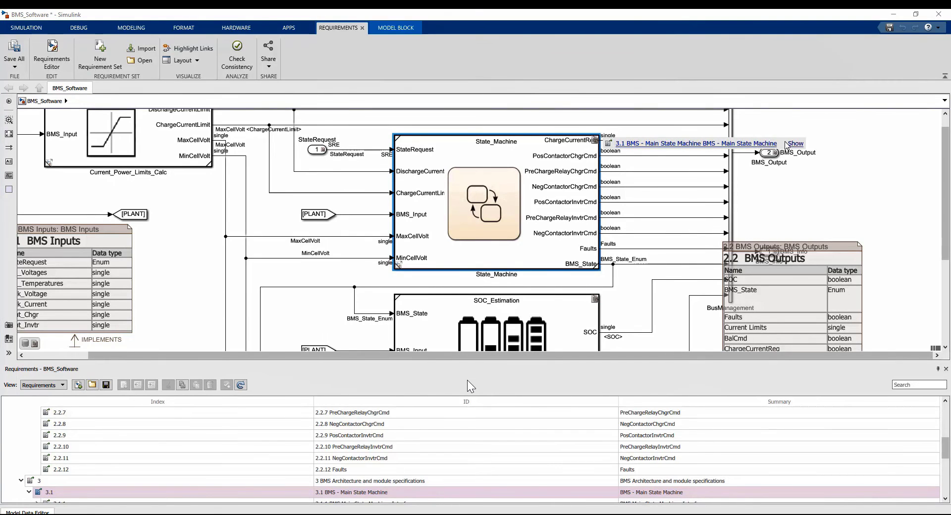
click(795, 144)
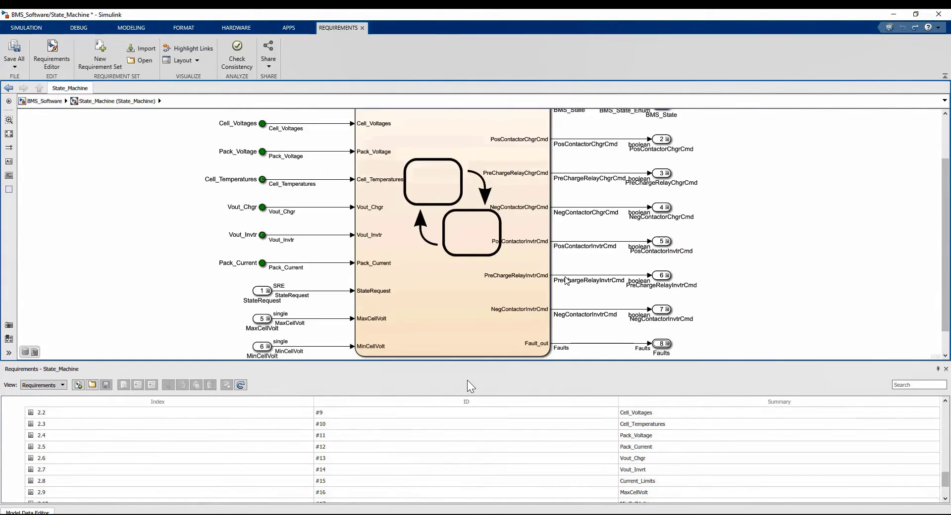
Turn on requirement link highlighting, peek into the State_Machine chart, then turn highlighting off.
key(space)
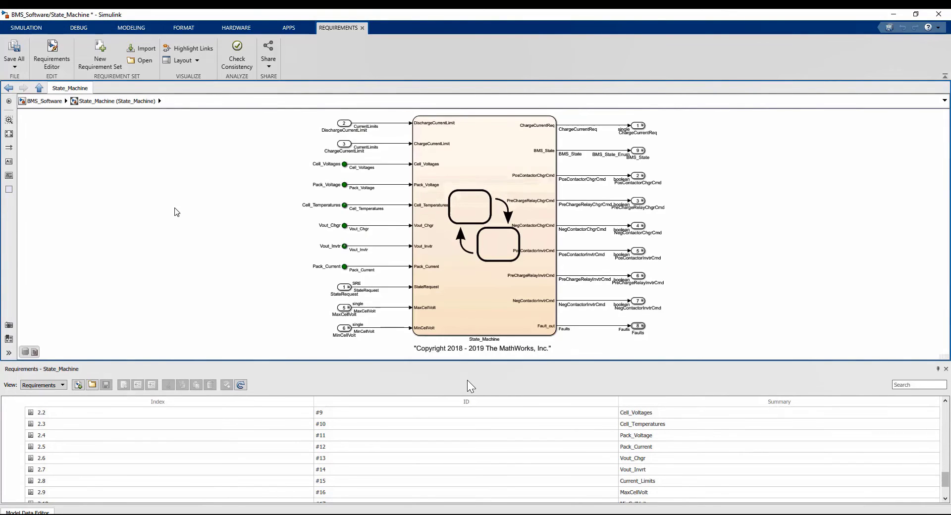
scroll(333, 223, up, 1)
click(568, 132)
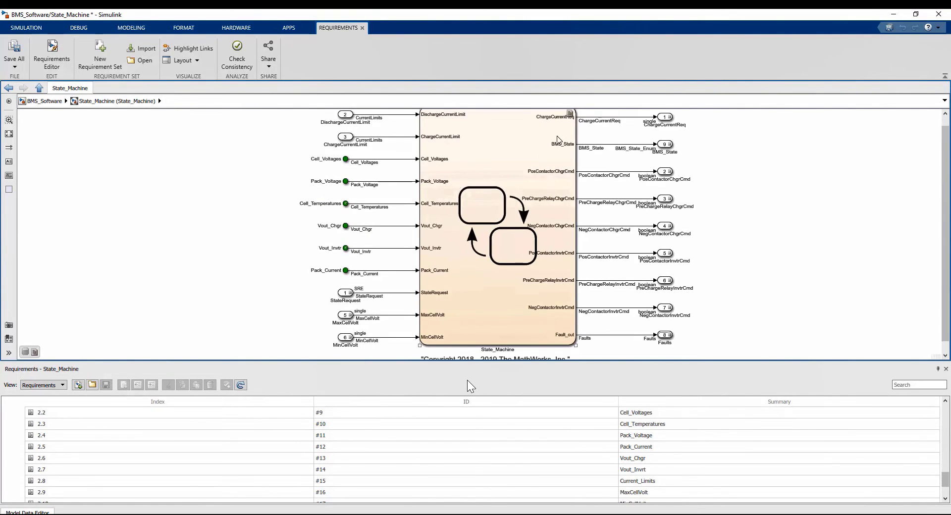
click(202, 49)
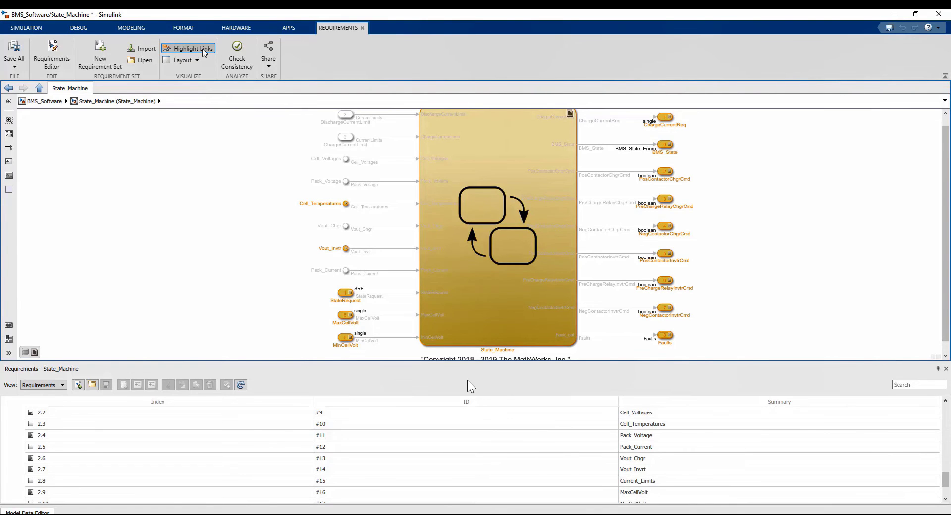
double_click(439, 159)
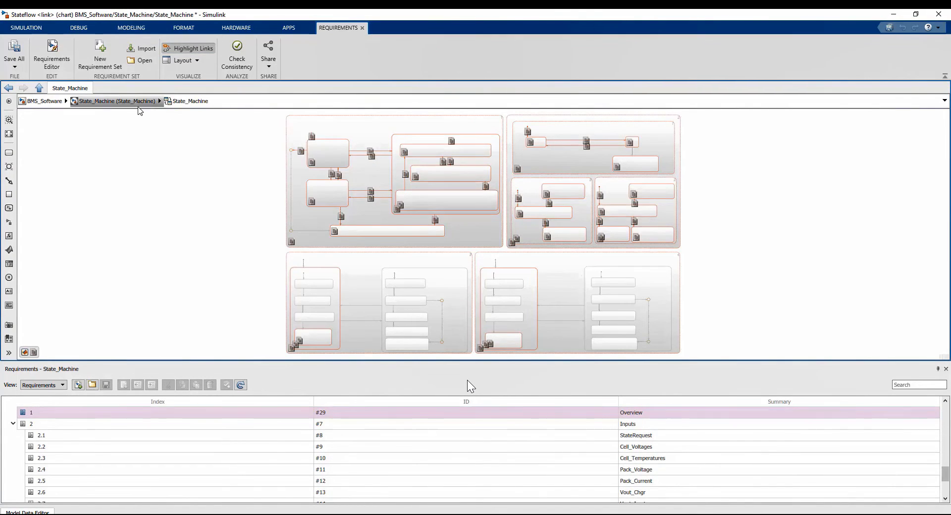
click(136, 102)
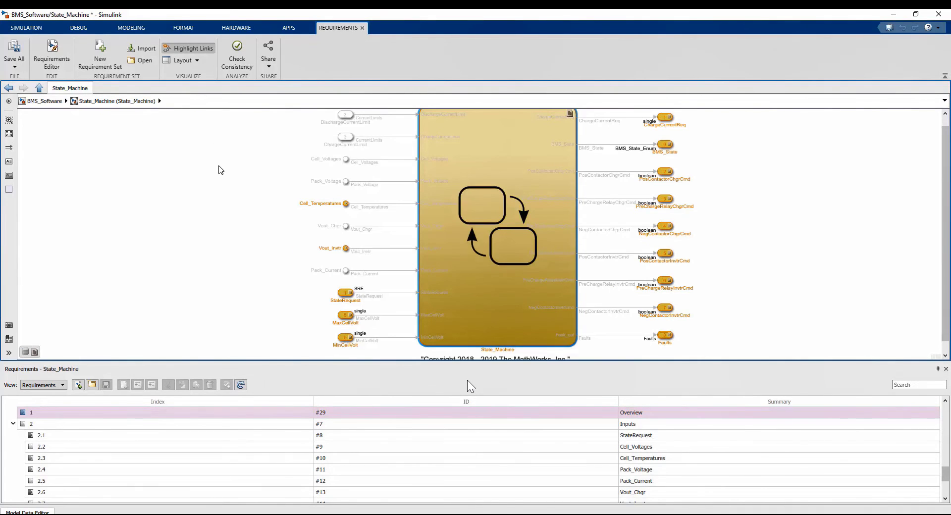
click(209, 52)
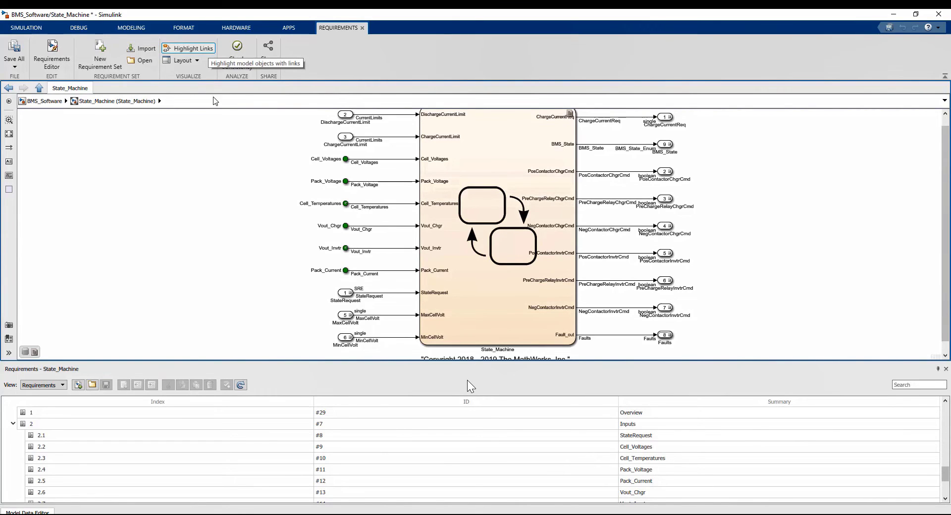
Show requirement #16 MaxCellVolt (single, V, min 0, max 5) beside inport 5.
click(347, 316)
scroll(350, 317, up, 5)
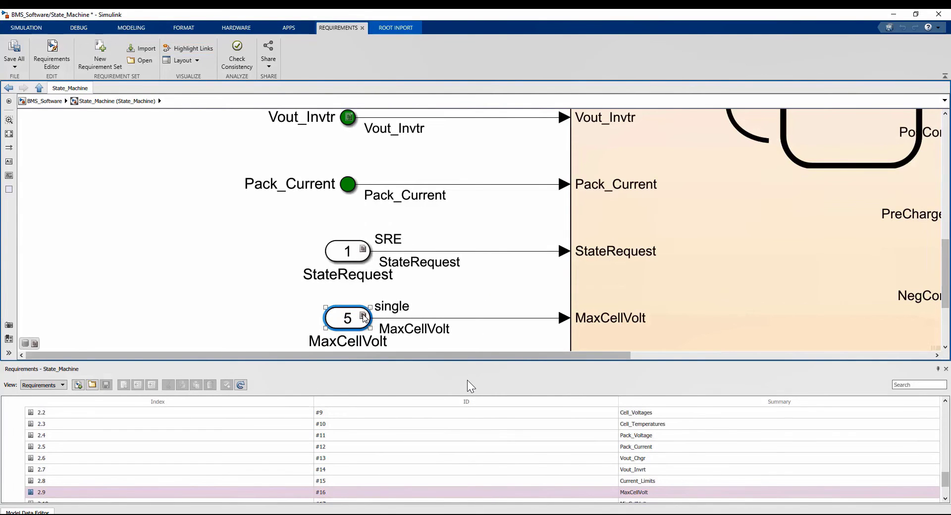
click(464, 323)
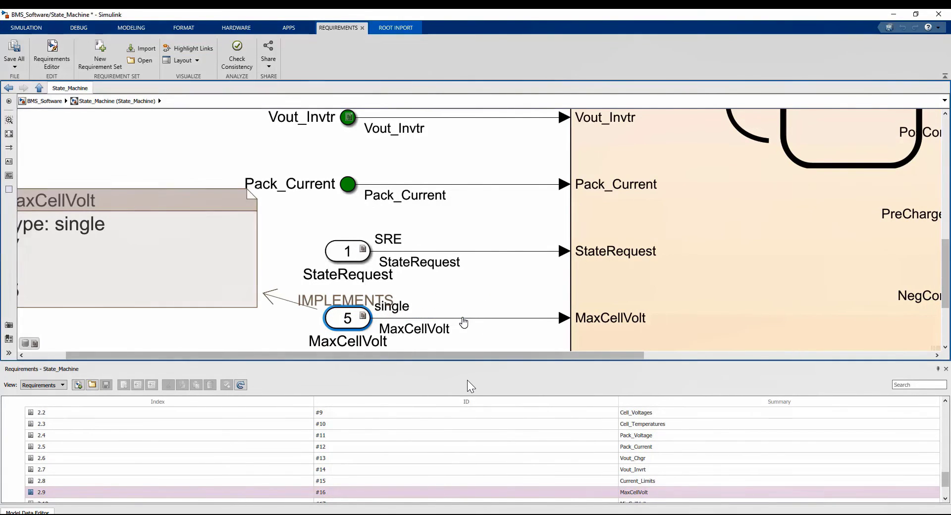
click(293, 259)
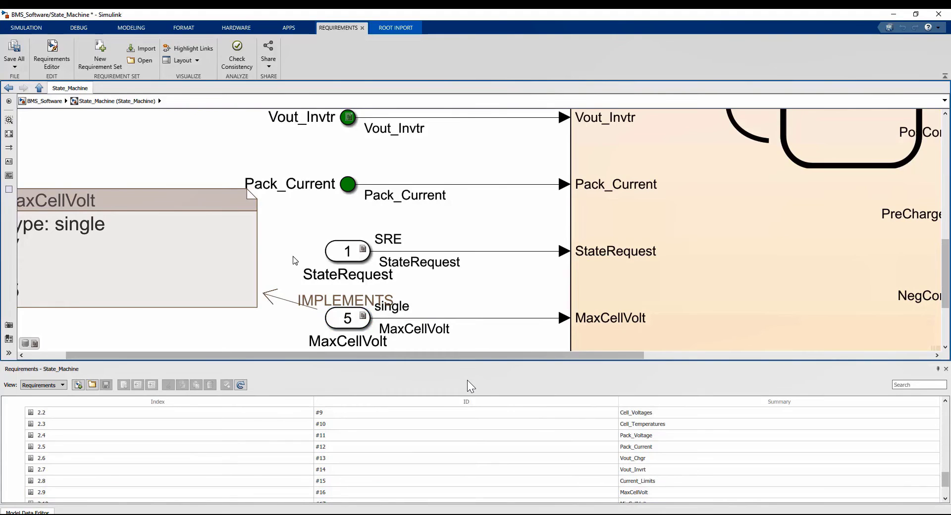
key(space)
scroll(298, 267, up, 1)
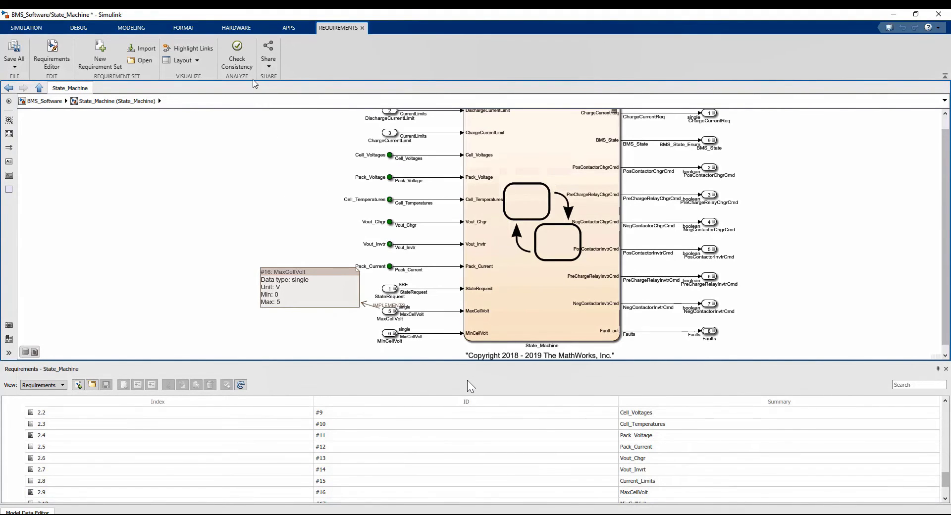
Enable the Property Inspector, inspect MaxCellVolt and its #16 requirement box, then open State_Machine.
click(143, 28)
click(225, 71)
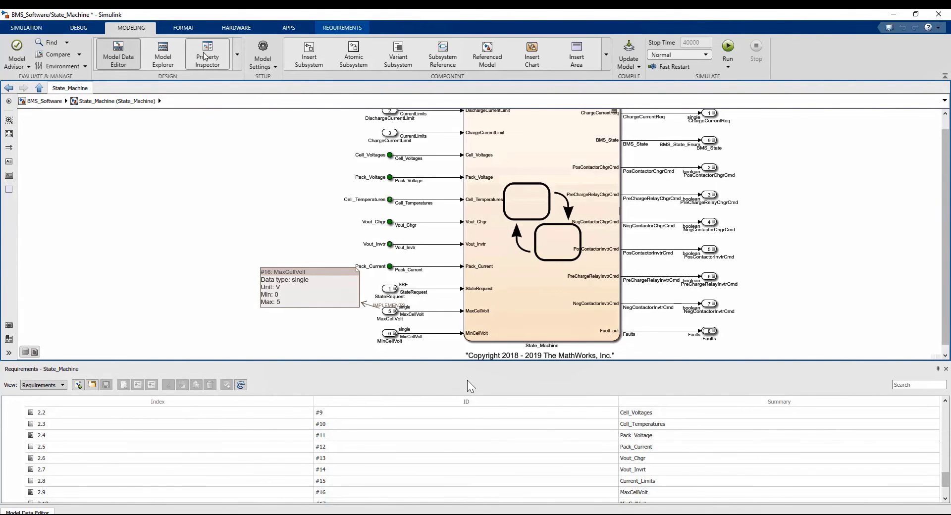
click(388, 312)
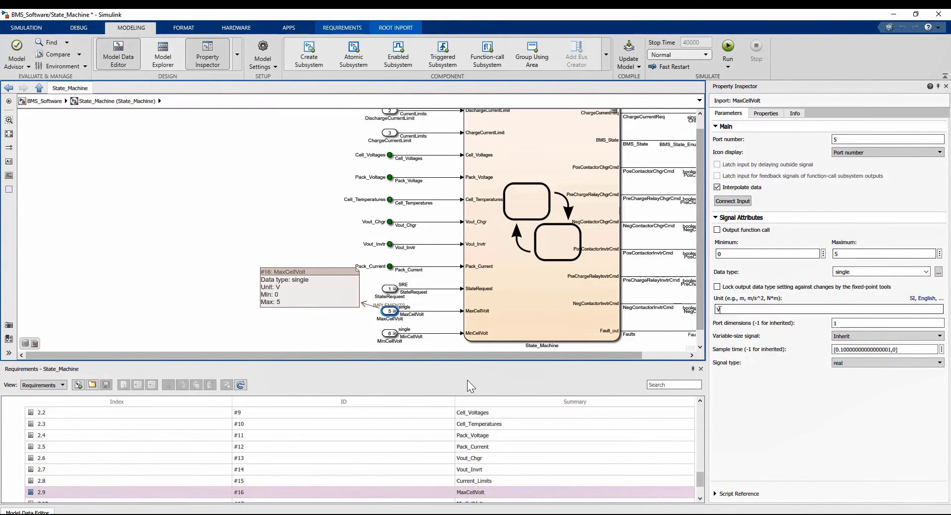
click(350, 308)
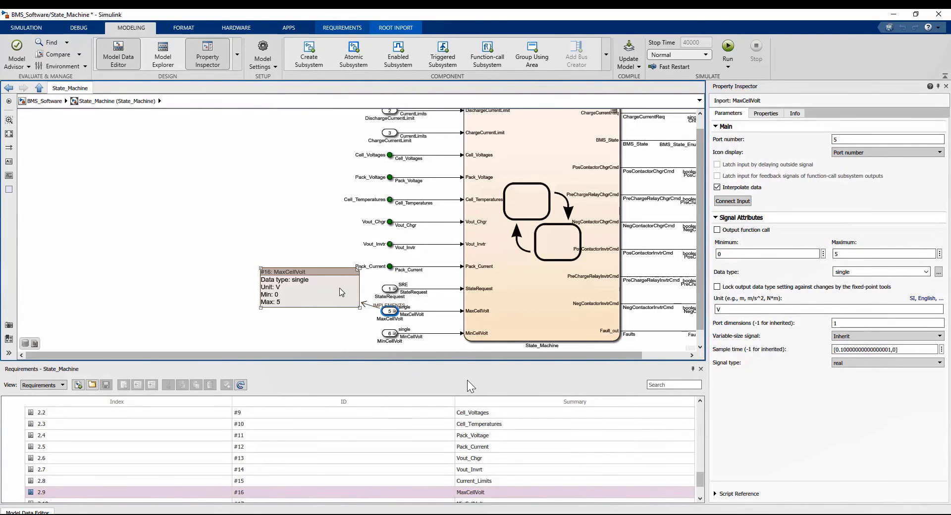
double_click(504, 207)
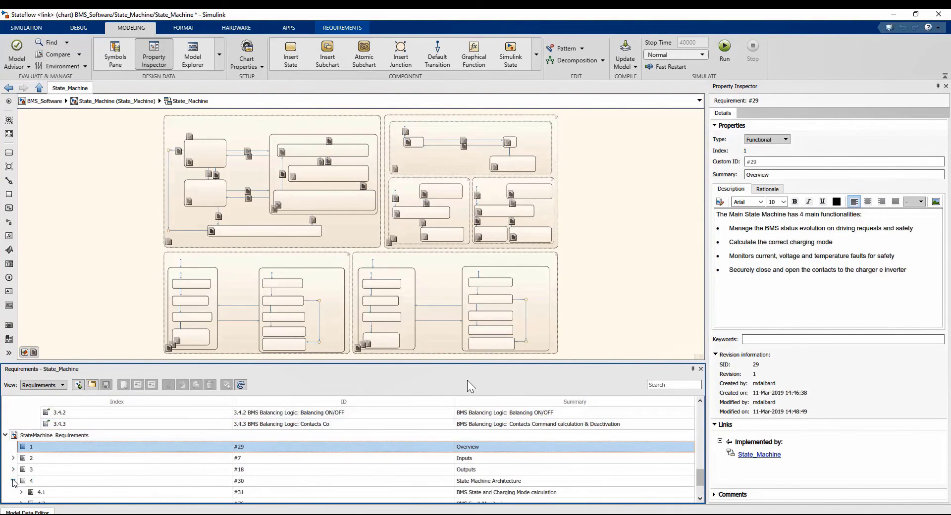
Expand State Machine Architecture and browse requirements 4.1 through 4.4 Inverter Contactors Management.
click(13, 480)
click(50, 458)
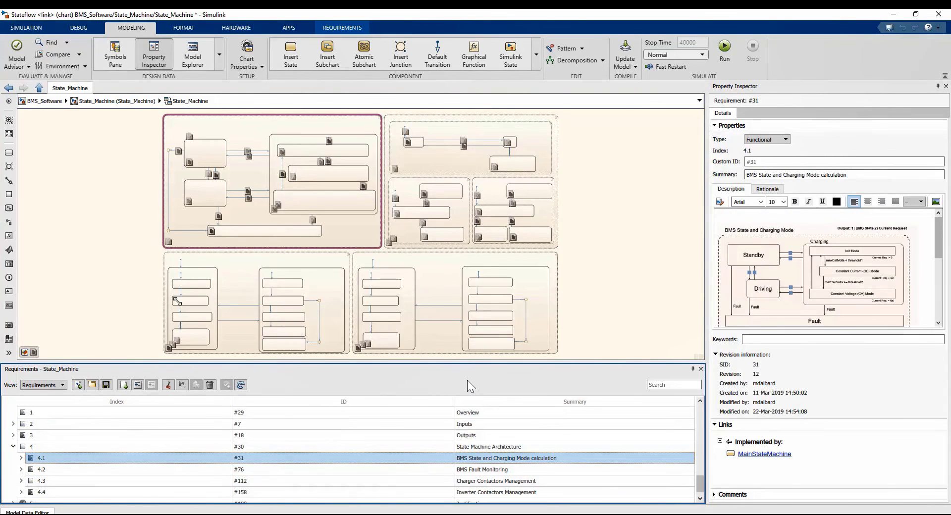
click(47, 471)
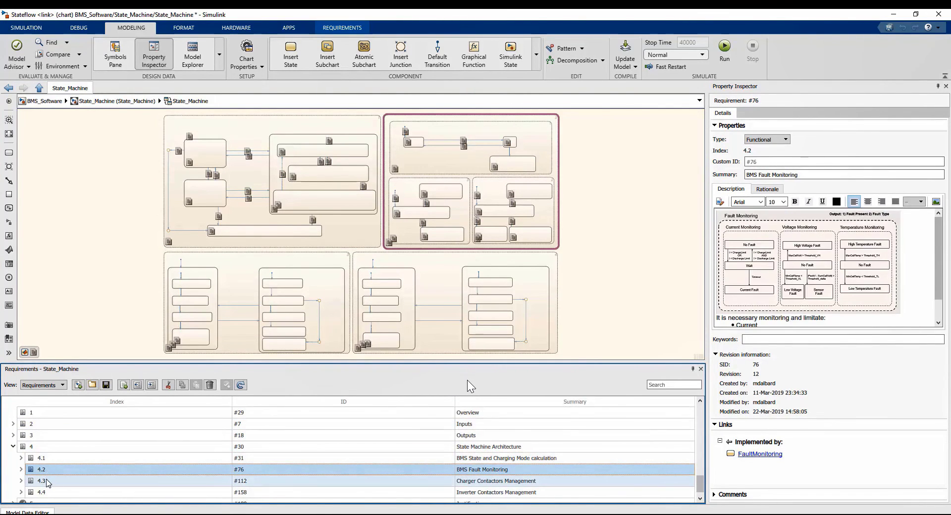
click(47, 481)
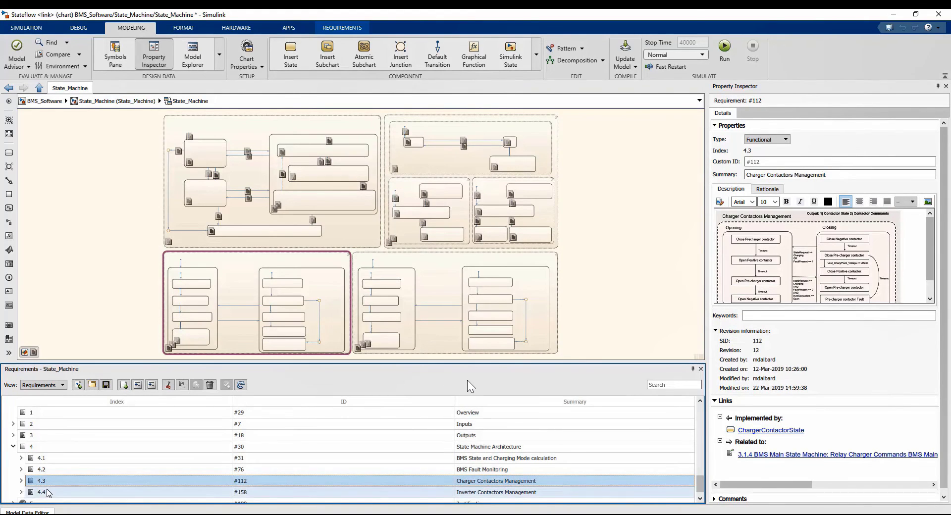
click(48, 492)
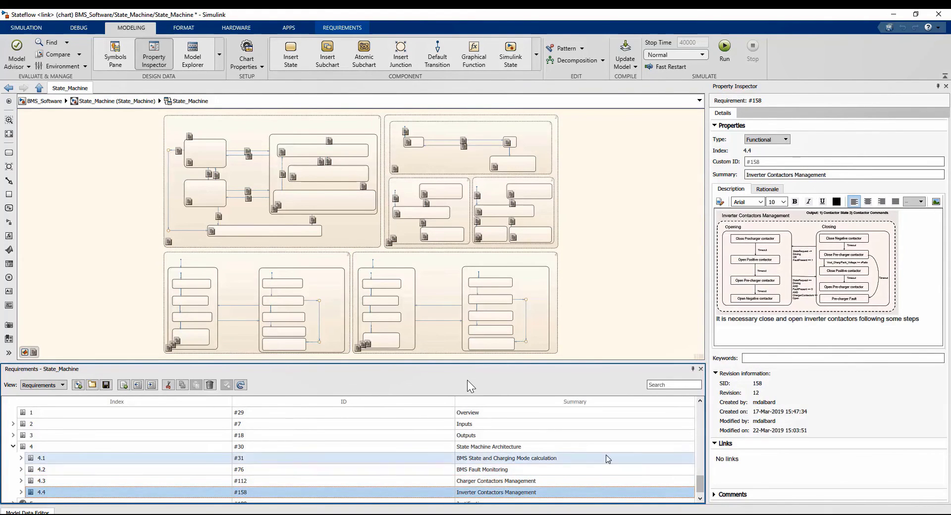
Drag requirement 4.4 onto the InverterContactorState state and confirm the new Implemented-by link.
click(768, 456)
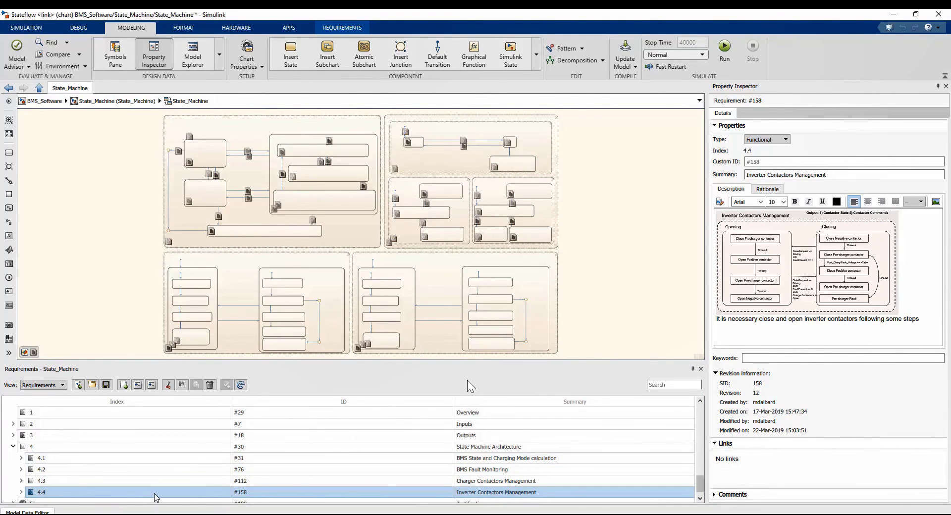
drag(156, 493, 446, 268)
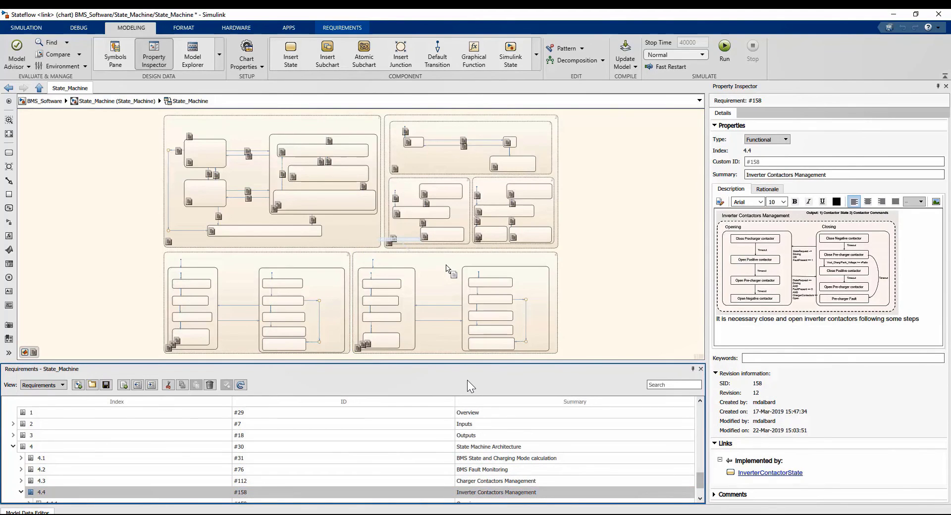
click(96, 481)
click(99, 493)
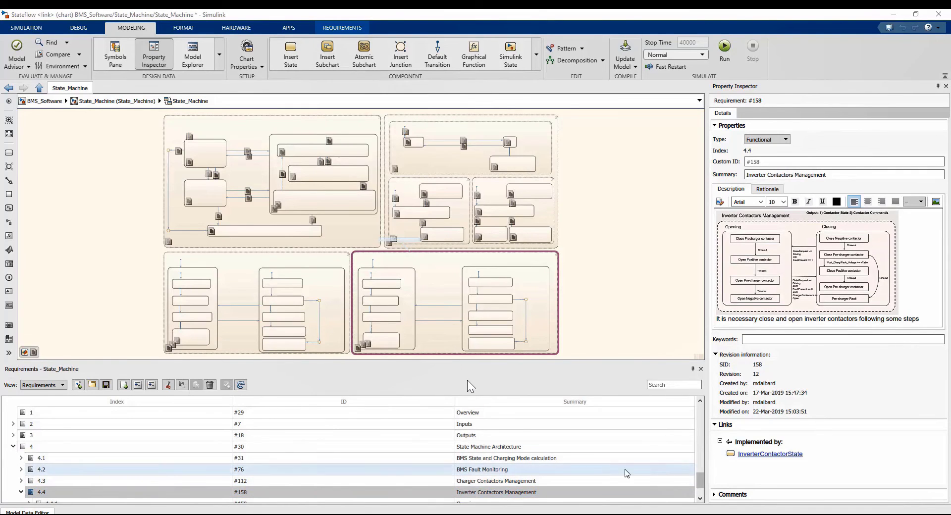
Zoom into InverterContactorState, expand 4.4.1 Opening, and link 4.4.1.1 to OpenInvrtContactors' exit transition.
click(699, 499)
click(699, 498)
click(700, 499)
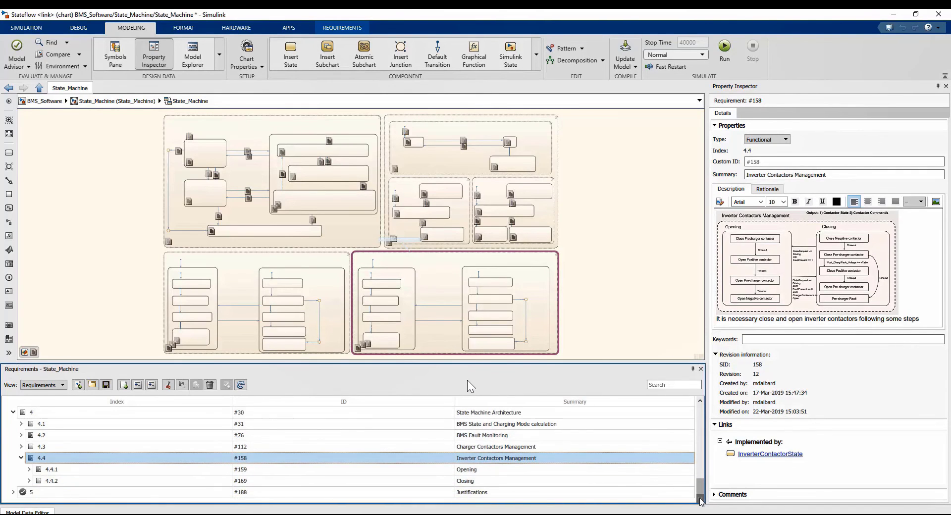
scroll(433, 314, up, 5)
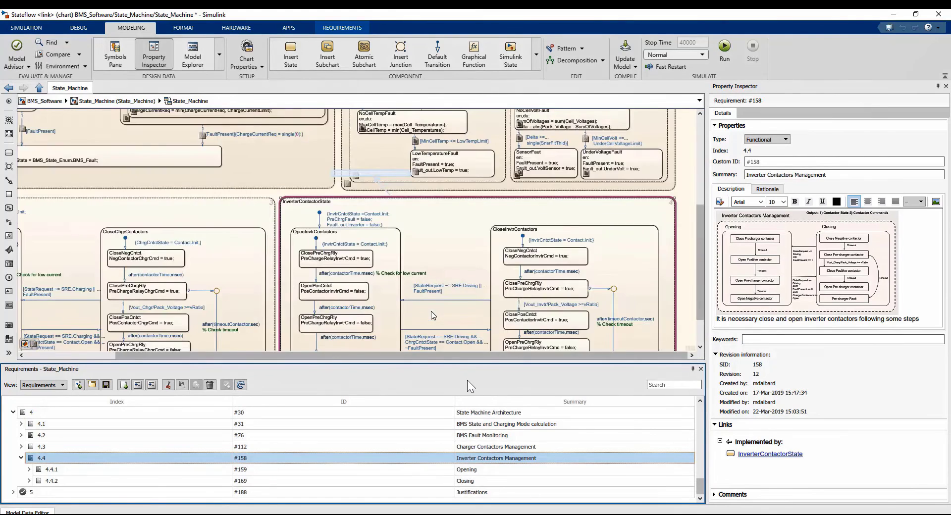
scroll(433, 315, up, 2)
click(28, 469)
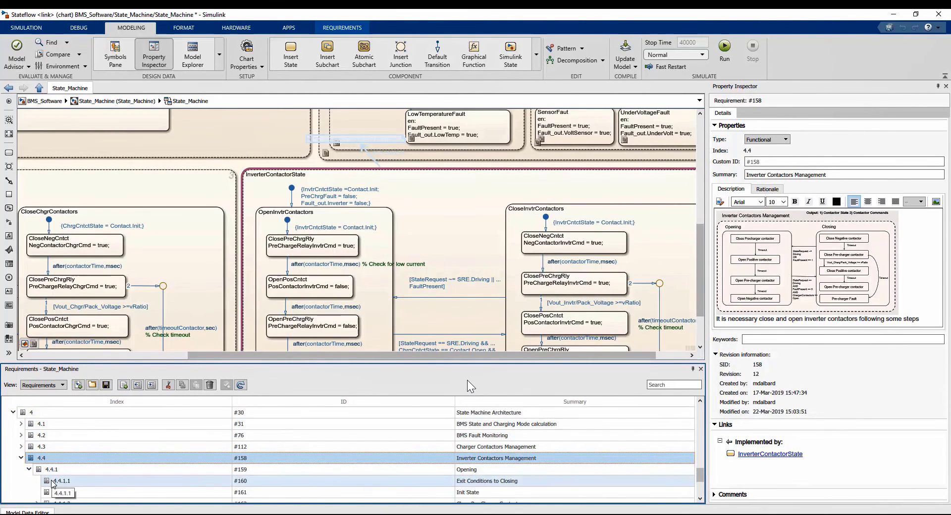
drag(53, 483, 447, 299)
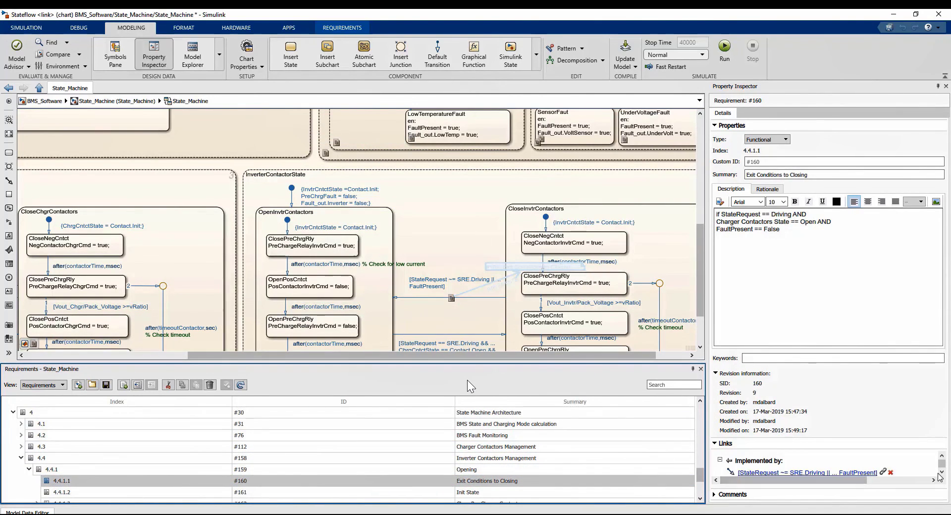
Link requirement 4.4.1.3 Close Pre-Charge Contactors to the ClosePreChrgRly state.
scroll(763, 479, down, 1)
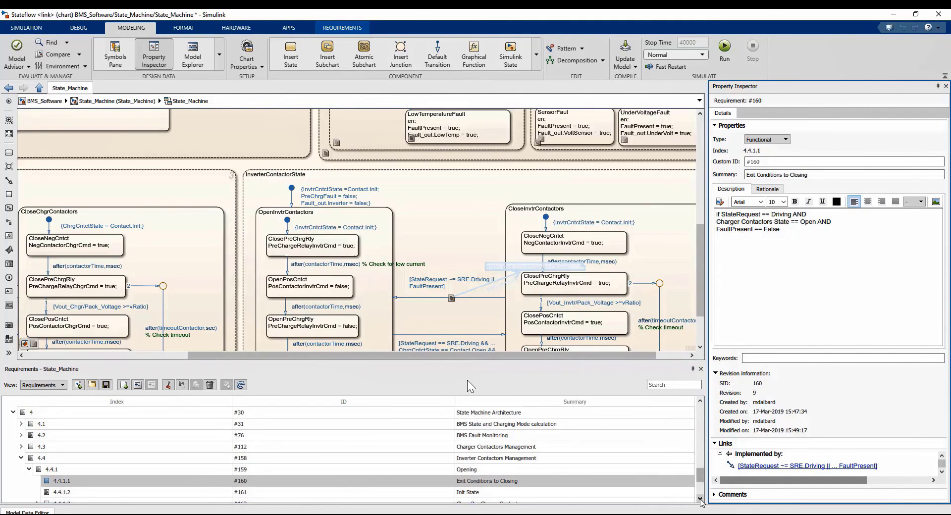
click(700, 498)
click(700, 499)
click(700, 499)
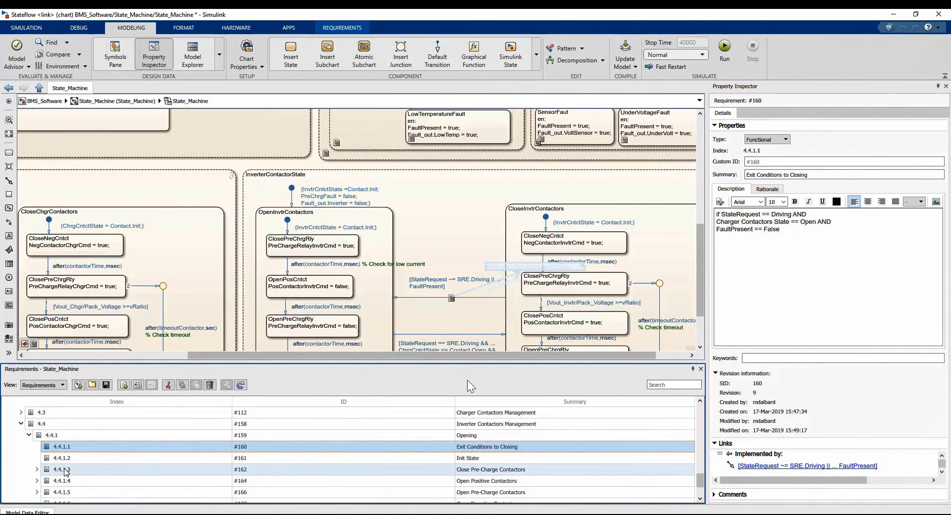
click(87, 469)
drag(87, 469, 345, 246)
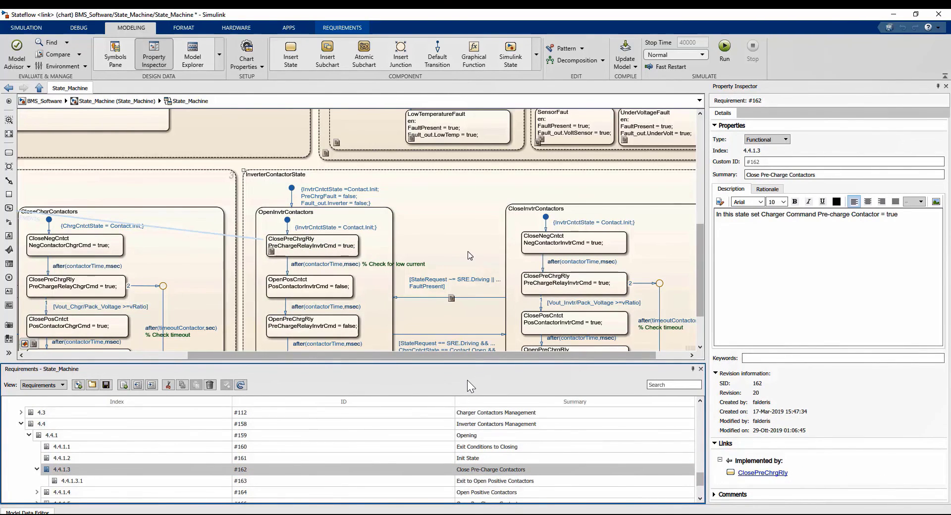
Fit the chart, turn on Highlight Links from the Requirements tab, and return to the State_Machine subsystem.
key(space)
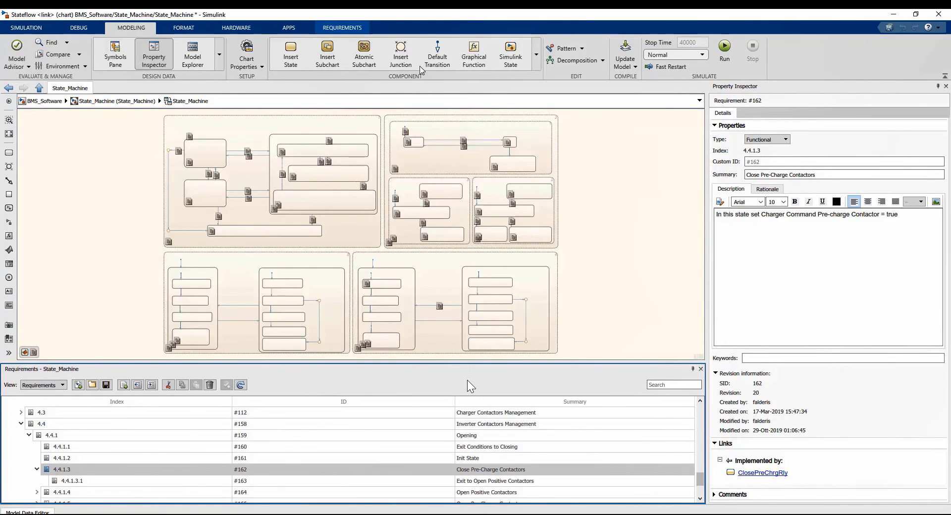
click(342, 28)
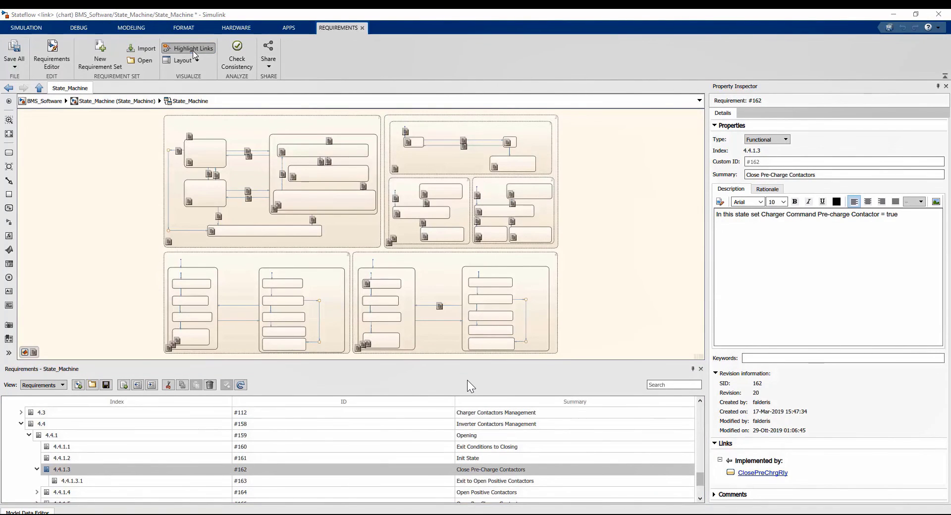
click(191, 49)
click(399, 296)
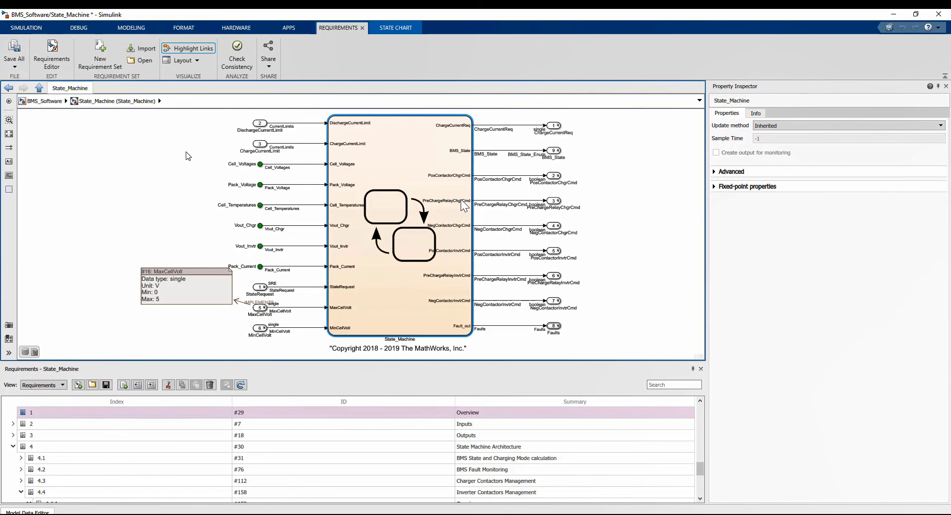
Add the Implementation Status column through the Overview requirement's context menu.
right_click(199, 413)
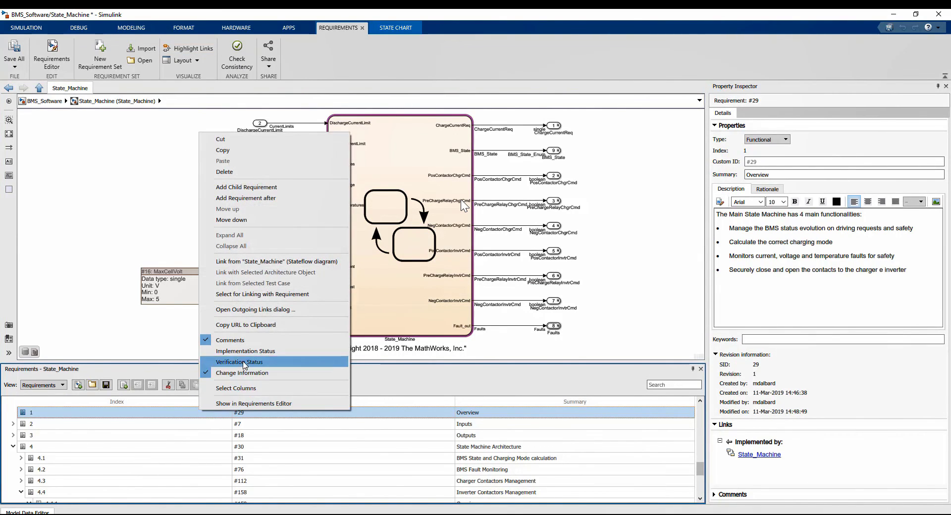
click(244, 352)
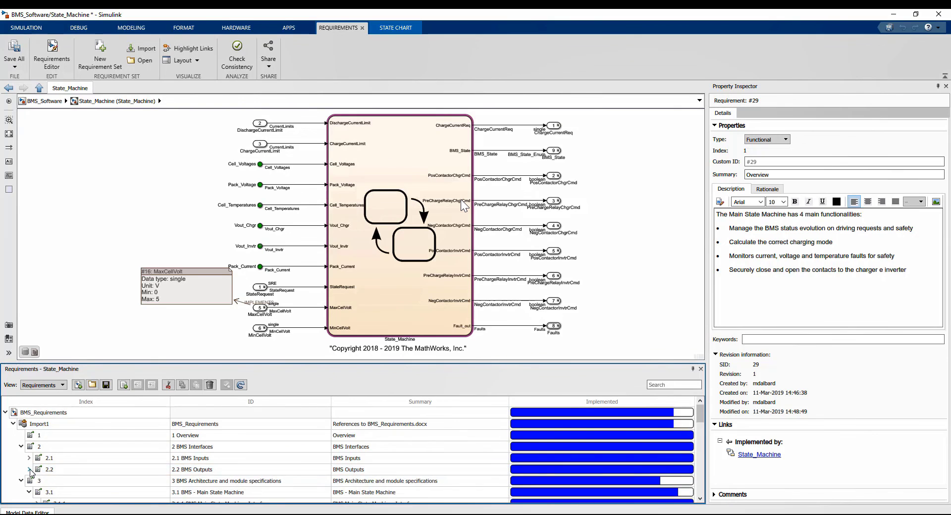
scroll(70, 487, down, 1)
Review requirements 2.2.2 BMS_State, 2.2.3 Current Limits and 2.2.4 BalCmd, then collapse 2.2 BMS Outputs.
click(72, 458)
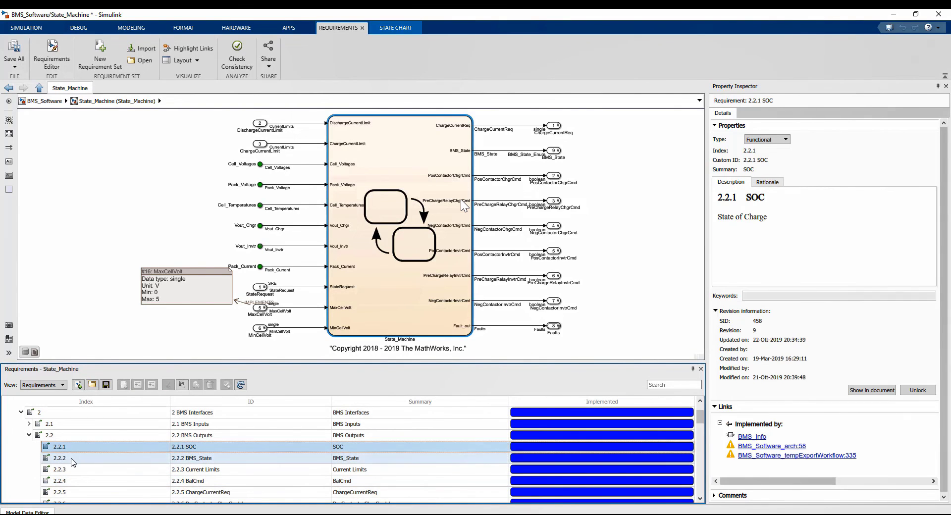
click(73, 470)
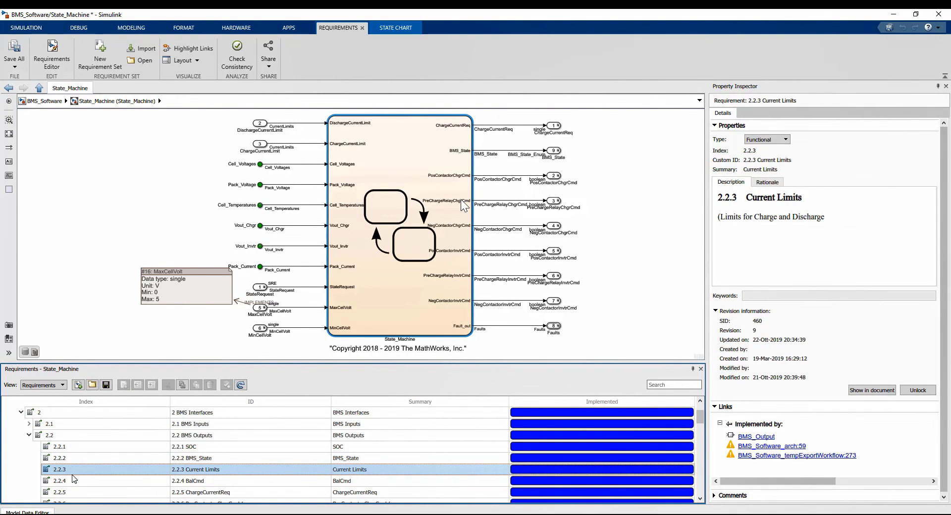
click(73, 480)
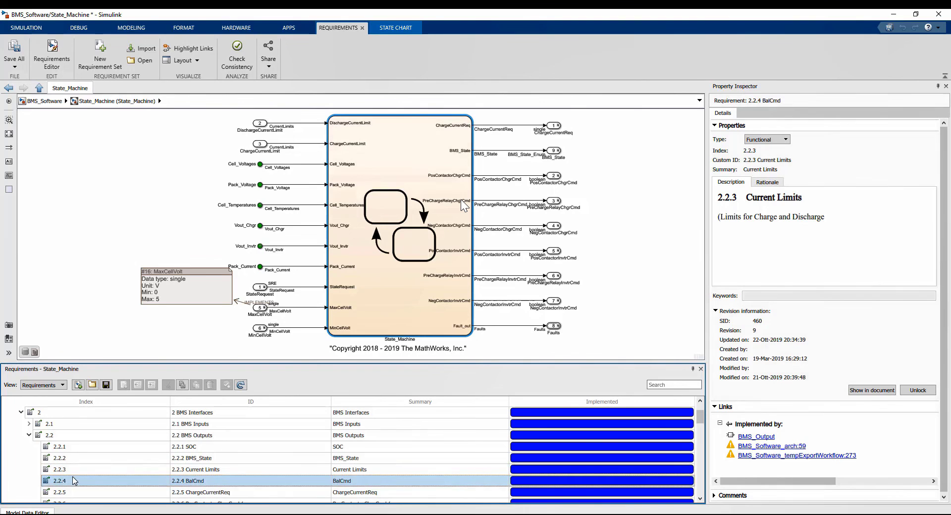
click(29, 434)
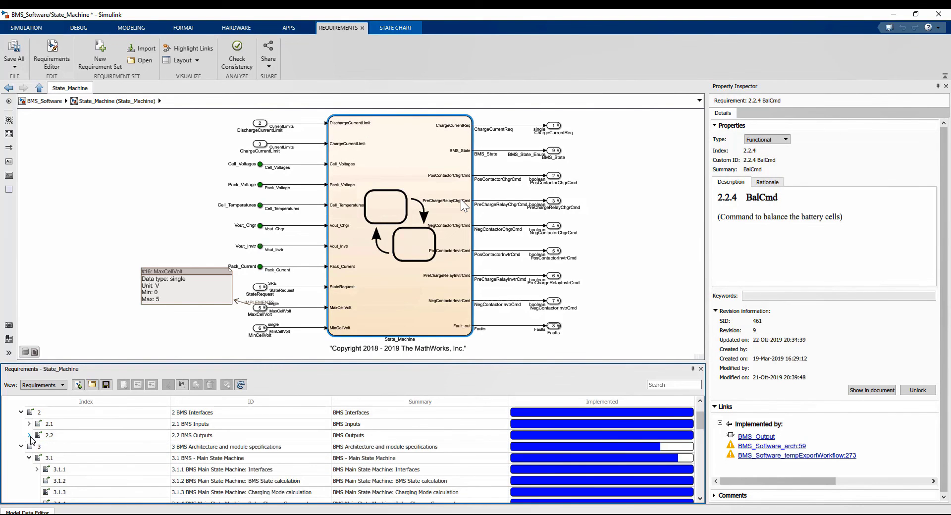
scroll(30, 438, down, 10)
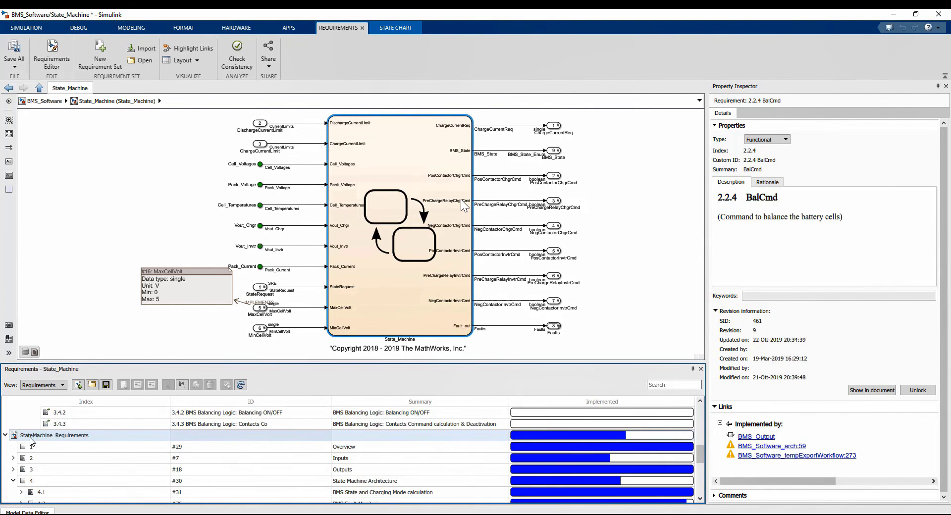
scroll(30, 438, down, 3)
scroll(242, 483, down, 3)
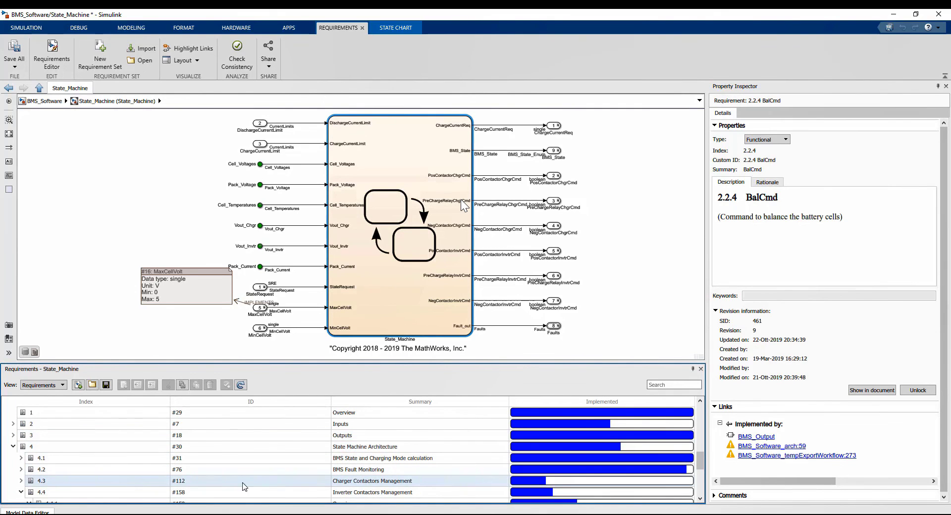
Open the State_Machine chart and select 4.3.2.1 Exit Conditions to Opening under 4.3.2 Closing.
double_click(460, 199)
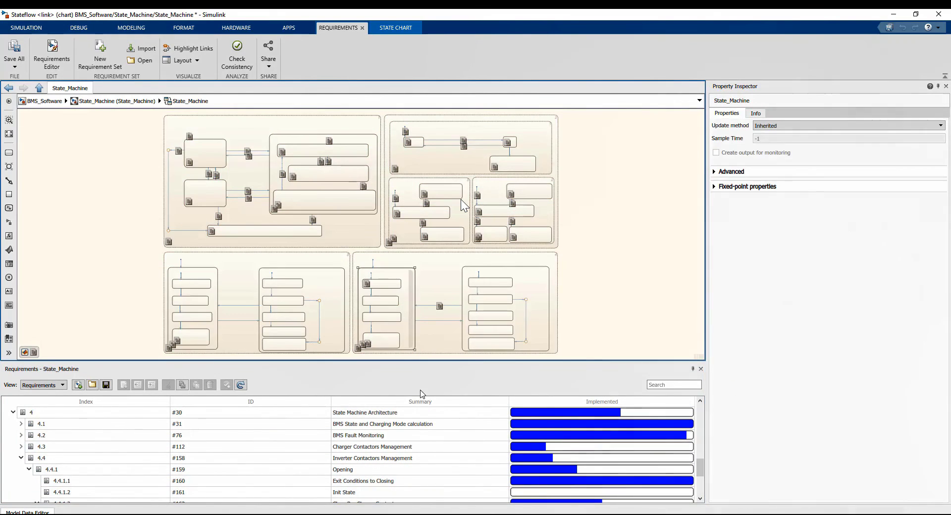
click(22, 447)
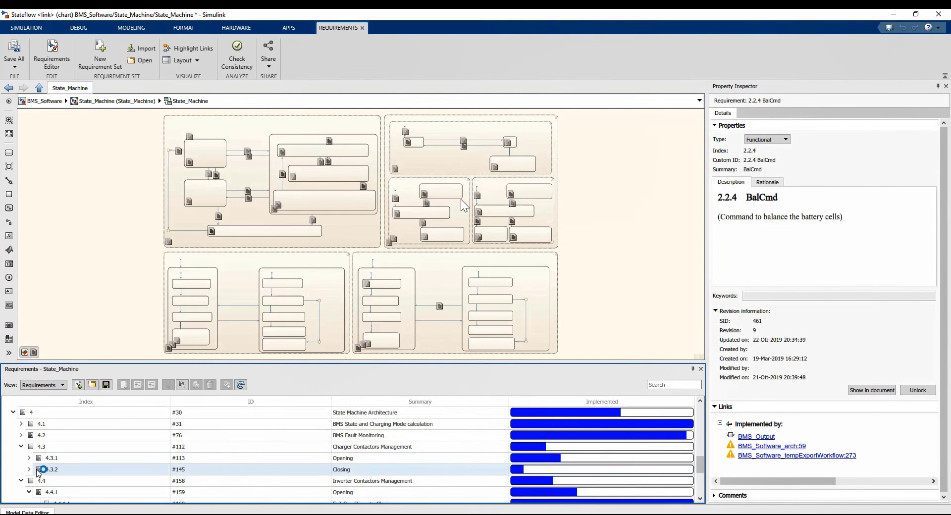
click(29, 469)
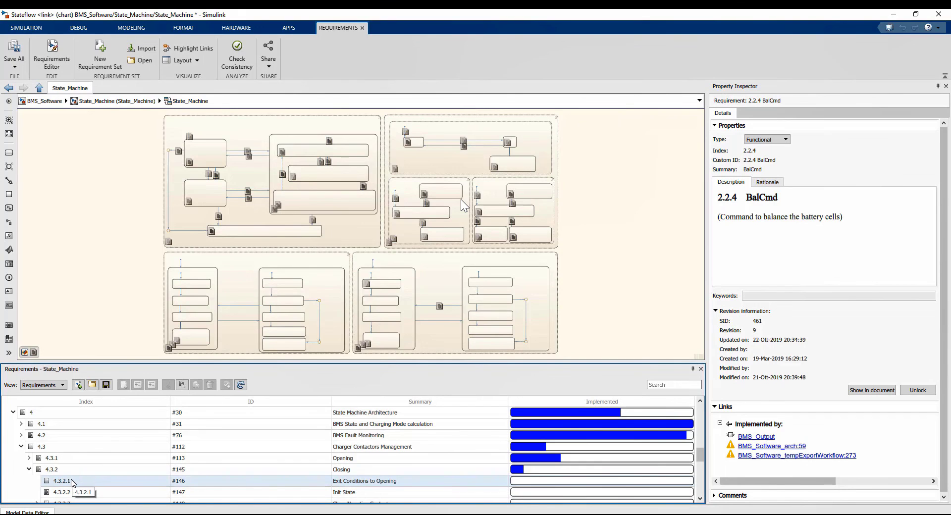
click(70, 482)
click(369, 305)
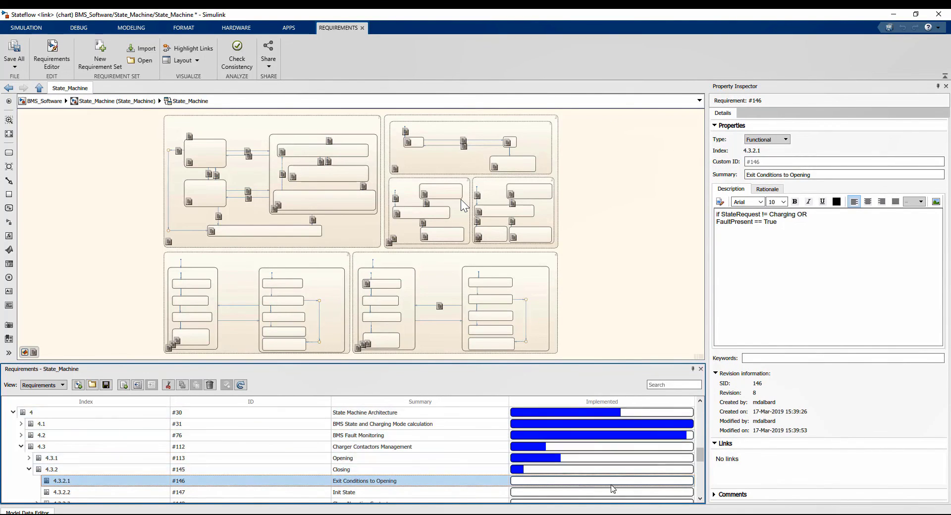
scroll(611, 485, up, 1)
scroll(613, 489, up, 5)
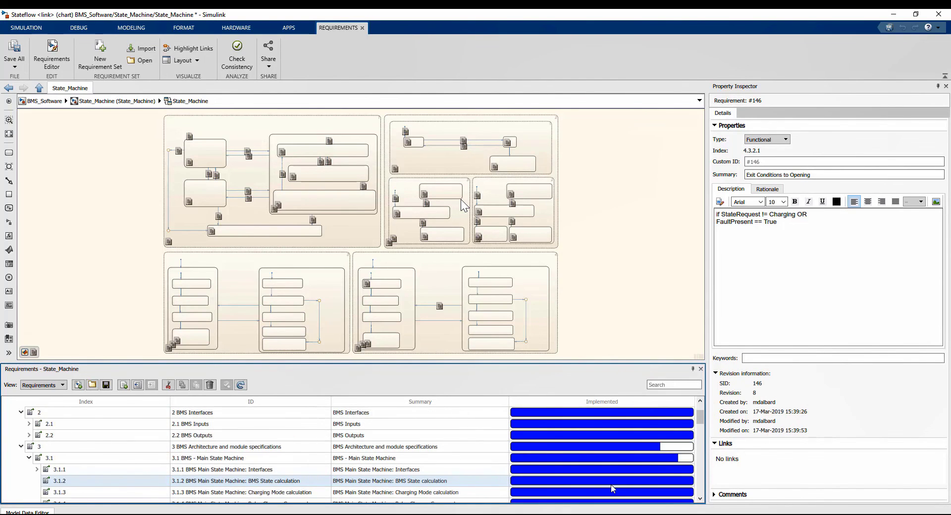